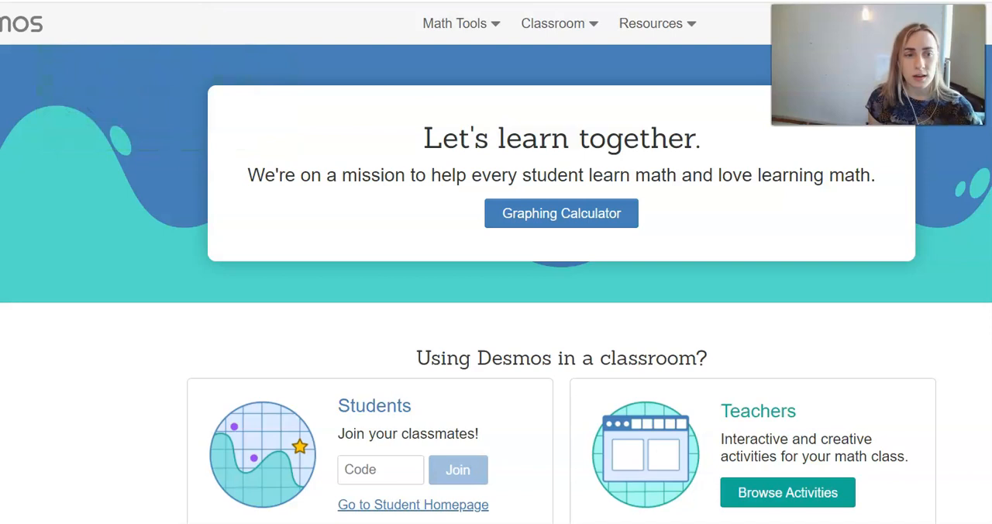
Step: Open the Graphing Calculator from the Desmos homepage
click(507, 220)
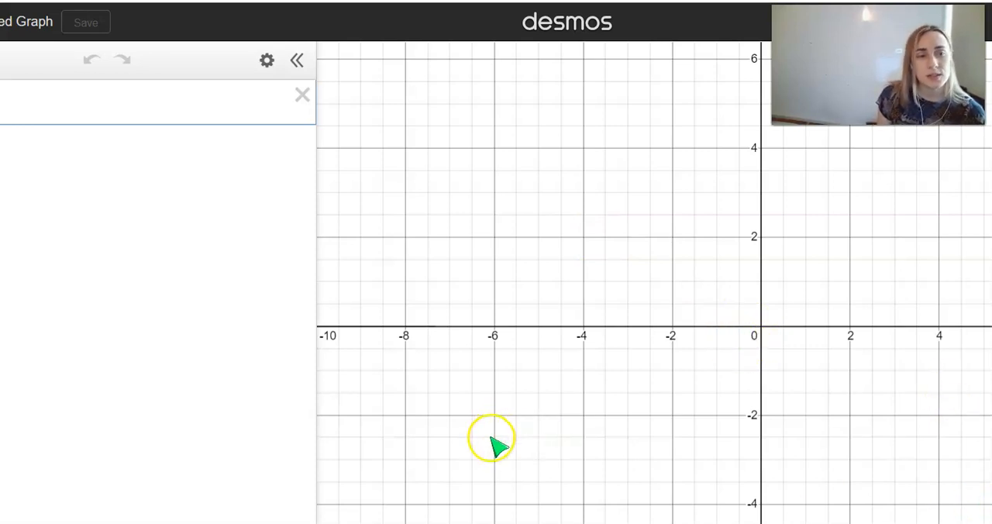
click(307, 416)
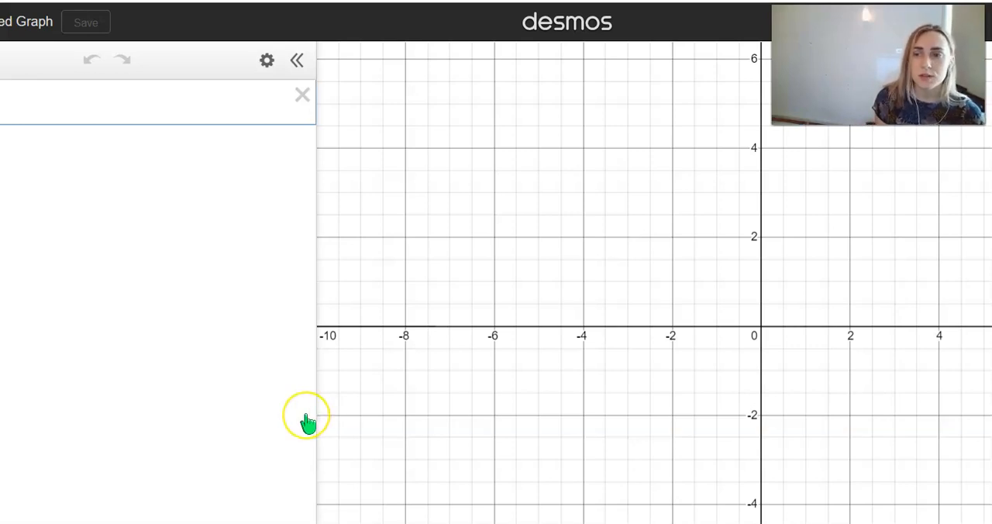
click(242, 423)
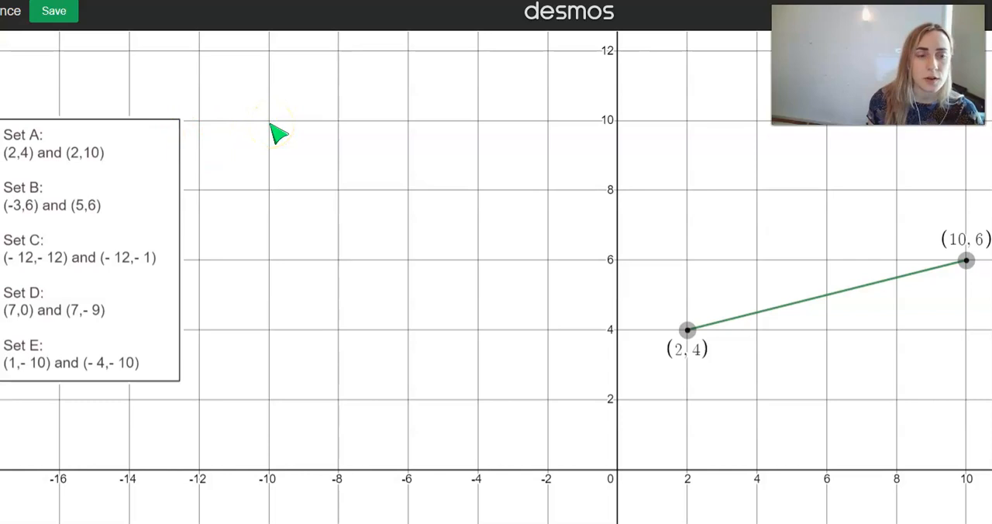
Step: Move the green segment's endpoints to (-4, 6) and (-2, 6) to make it horizontal
drag(687, 330, 478, 332)
drag(968, 261, 549, 262)
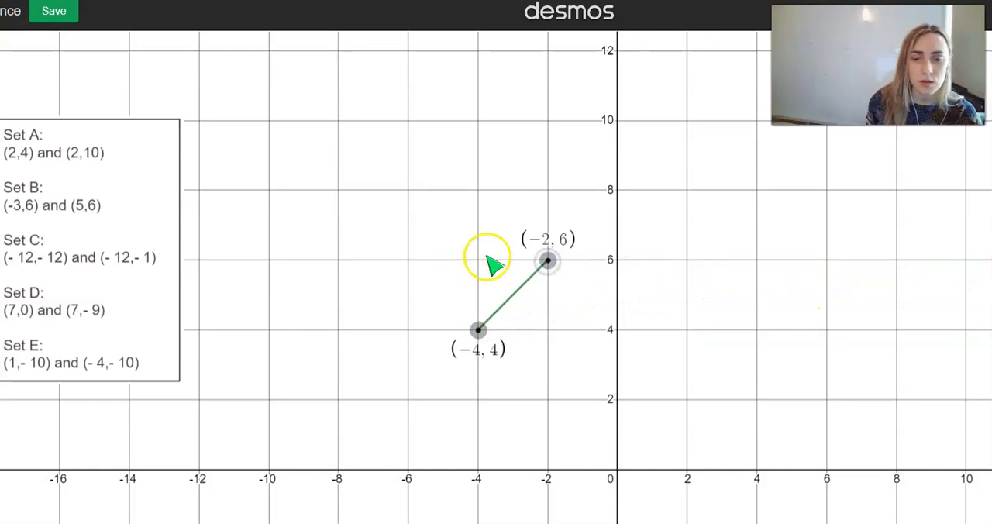
drag(480, 332, 479, 262)
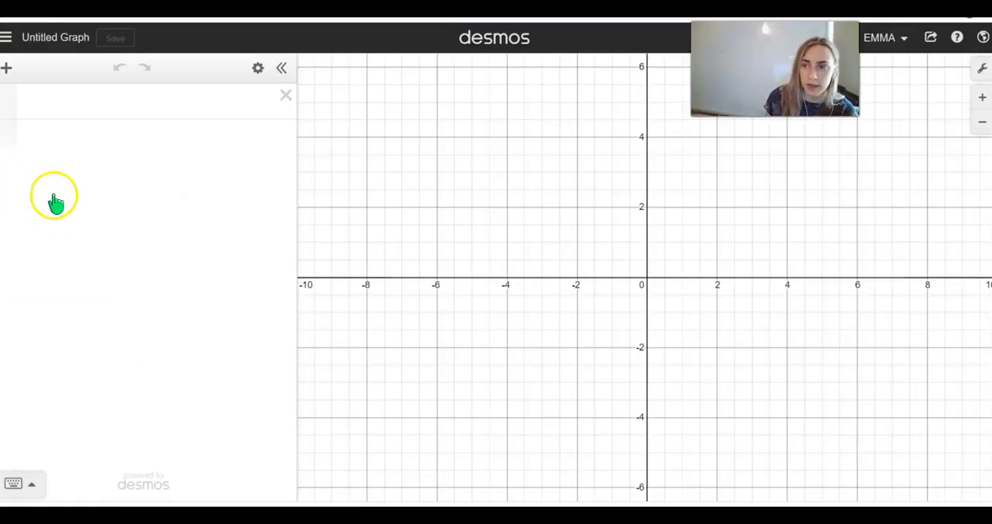
Step: Save the untitled graph with the title "Graph Example"
click(45, 38)
click(414, 195)
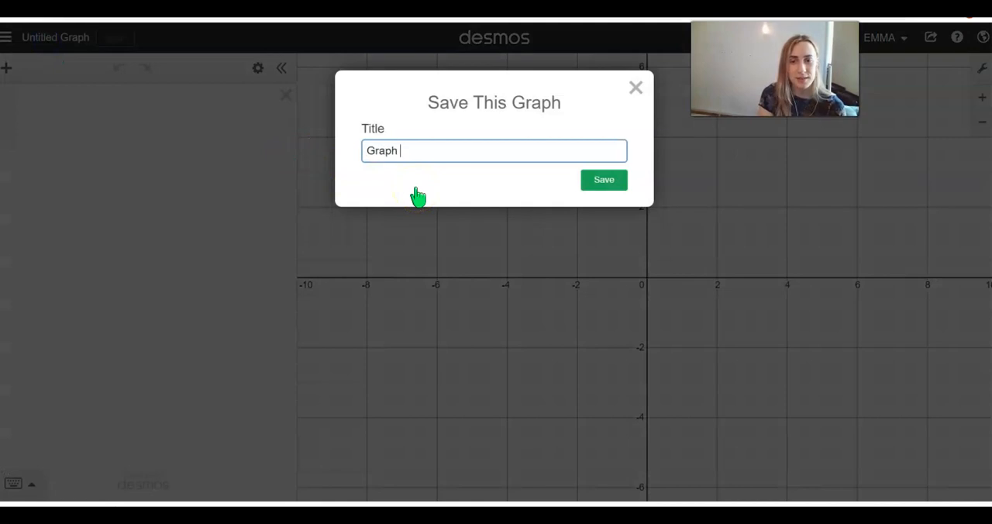
click(584, 181)
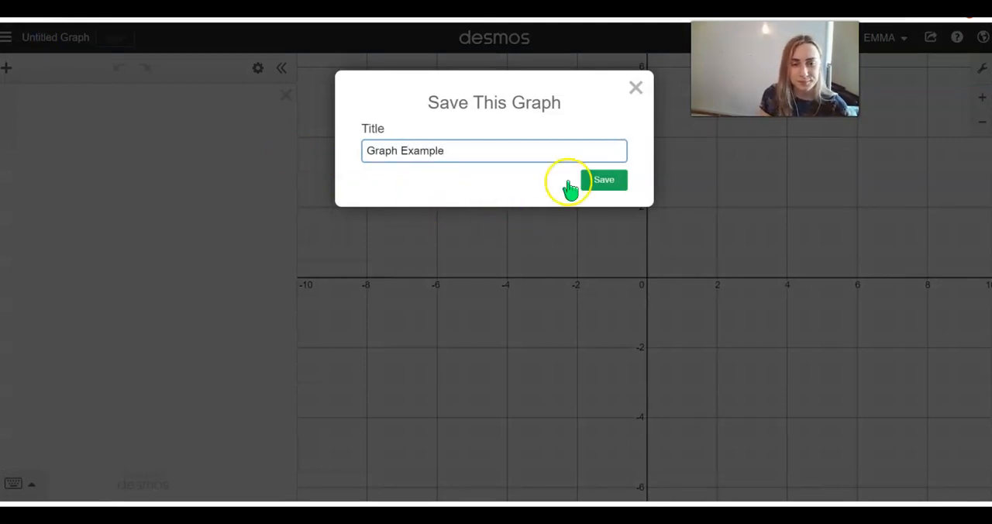
click(268, 225)
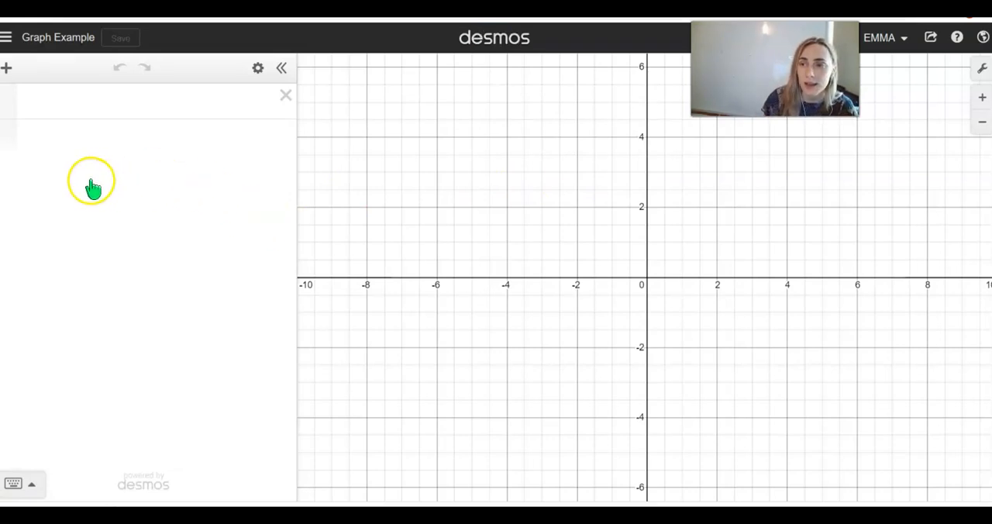
Step: Add a new expression and graph the line y = 2x + 5
click(6, 69)
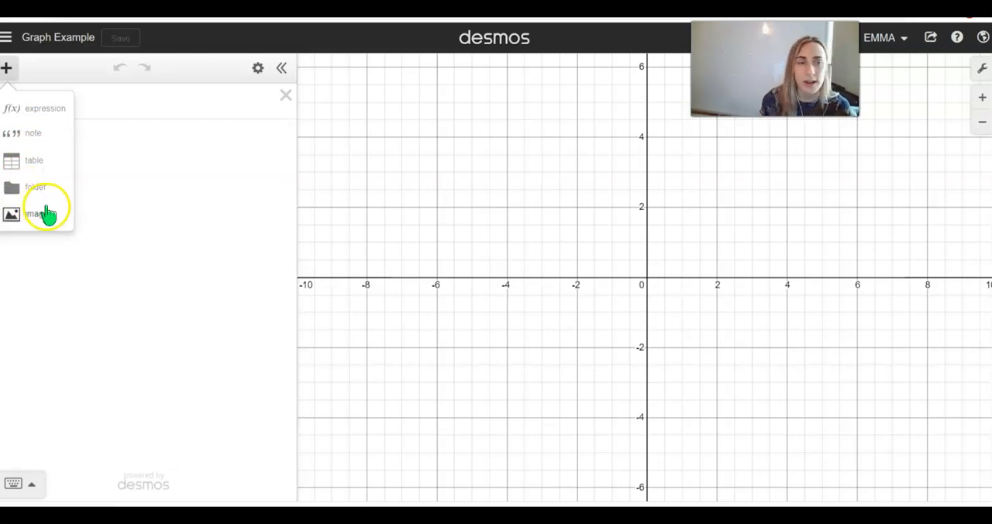
click(65, 118)
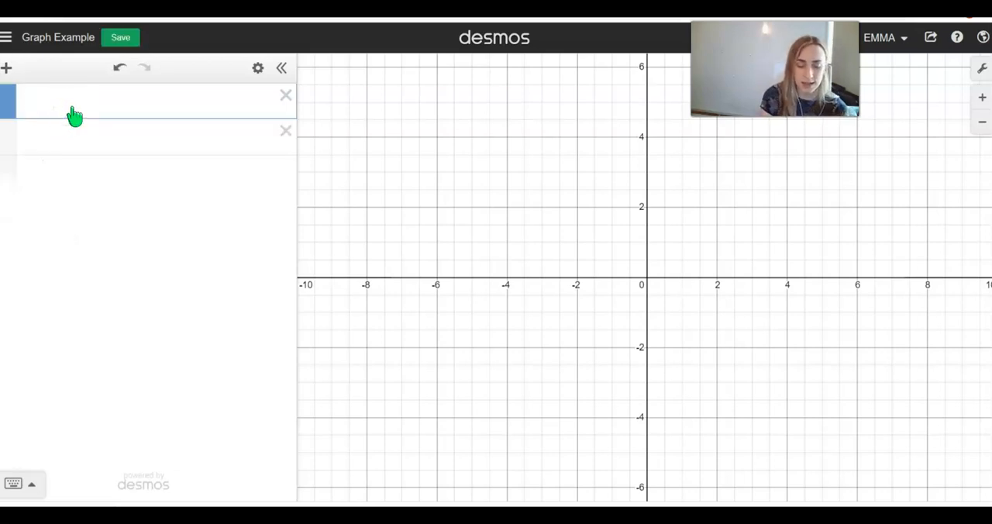
text(y=2x+5)
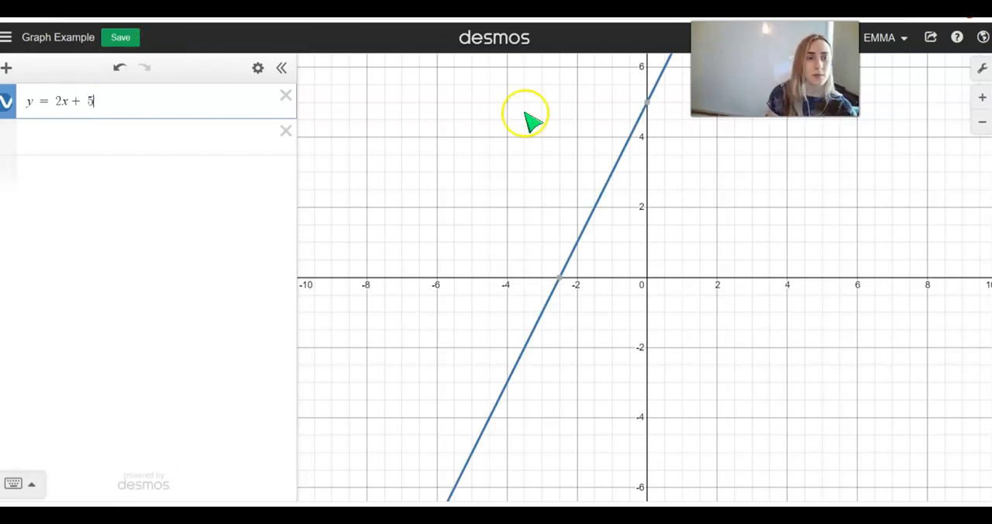
drag(702, 191, 651, 235)
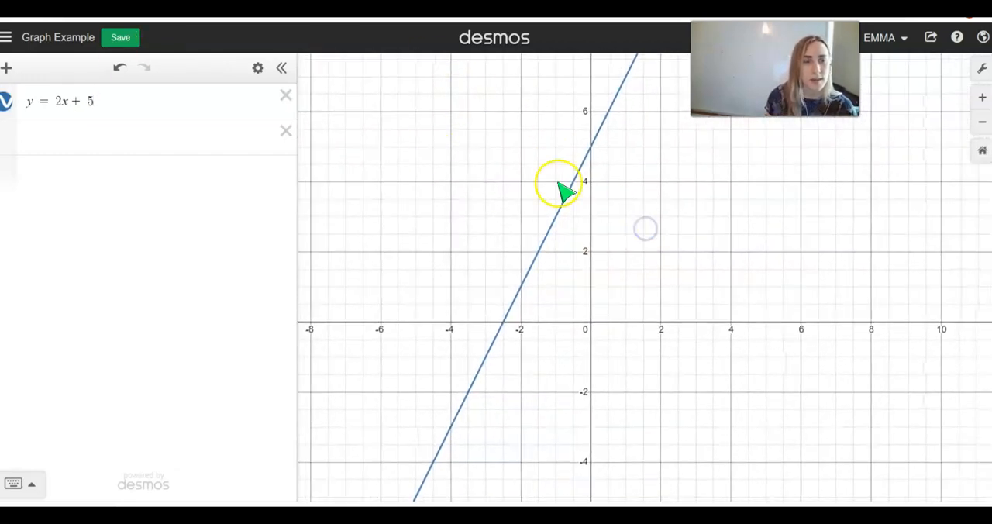
Step: Change the colour of the line y = 2x + 5 to green
click(258, 68)
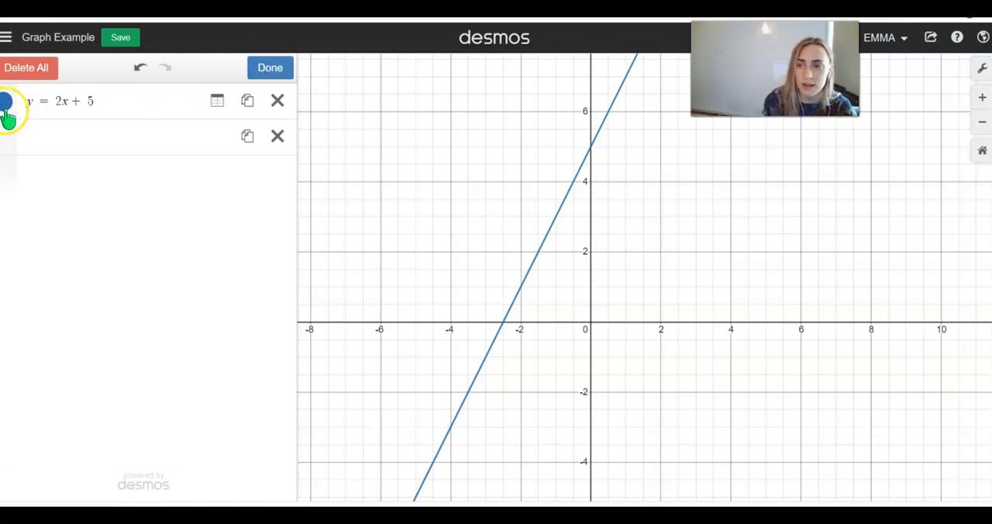
click(276, 68)
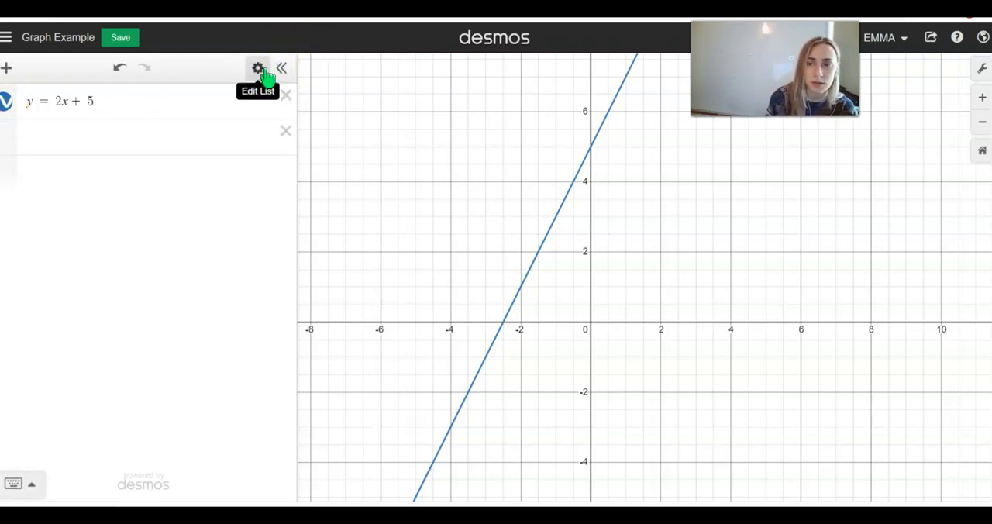
click(259, 73)
click(7, 107)
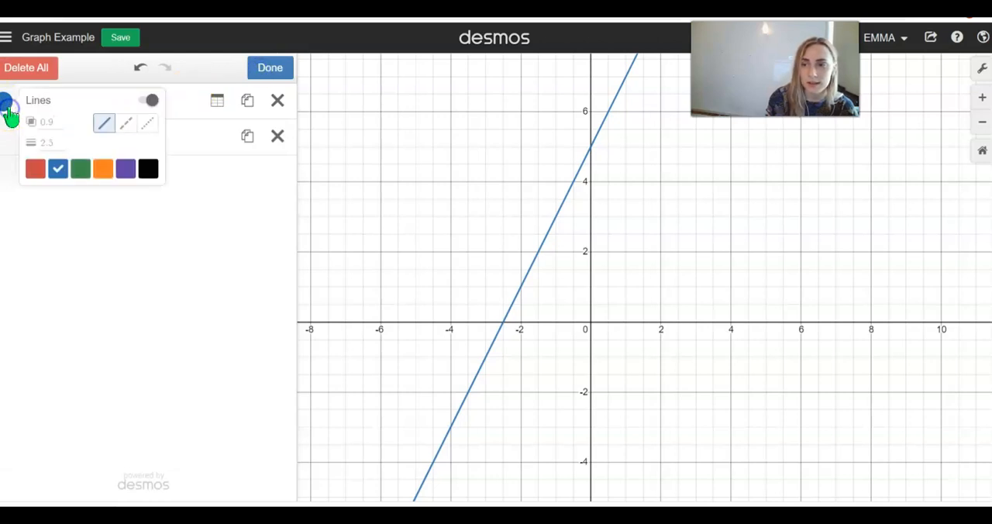
click(80, 169)
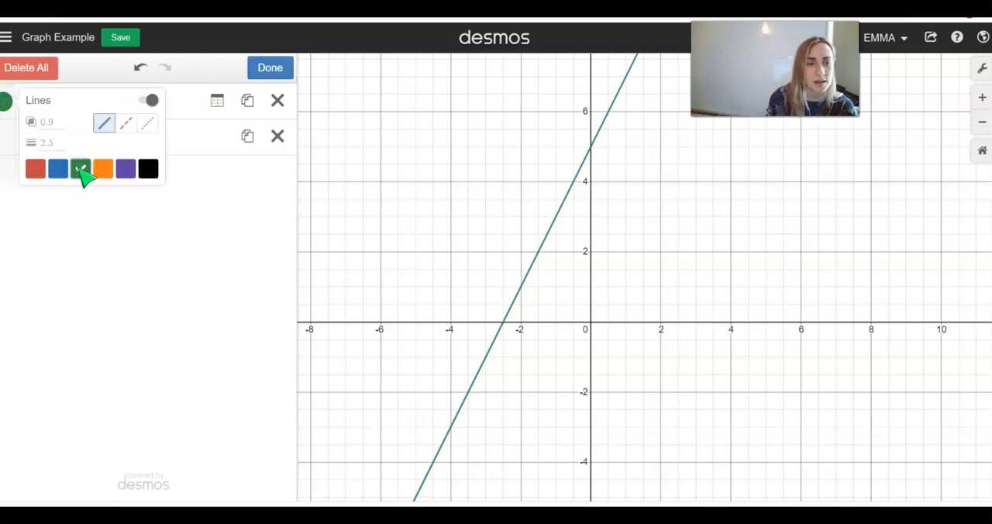
Step: Try the dashed and dotted styles on the line, restore the solid style and finish editing the expression list
click(126, 124)
click(149, 125)
click(125, 126)
click(105, 126)
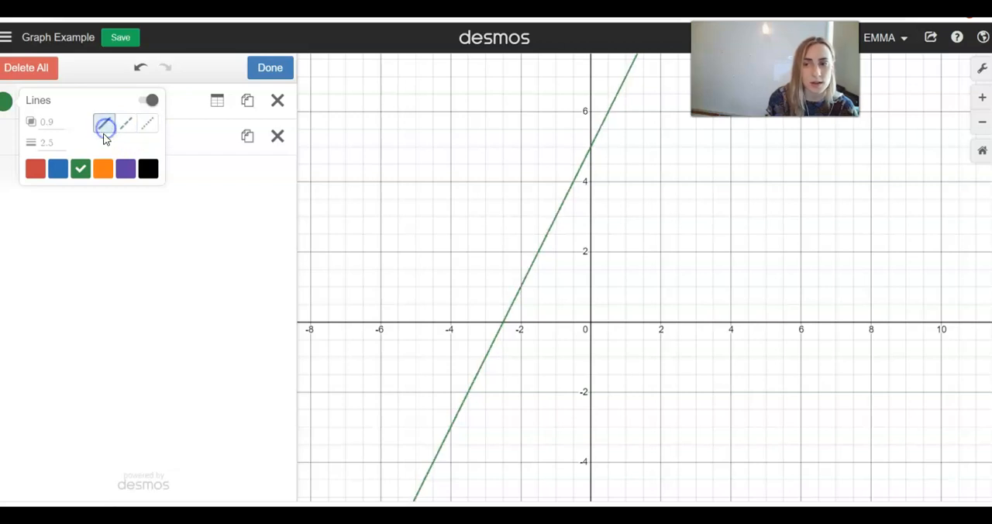
click(93, 83)
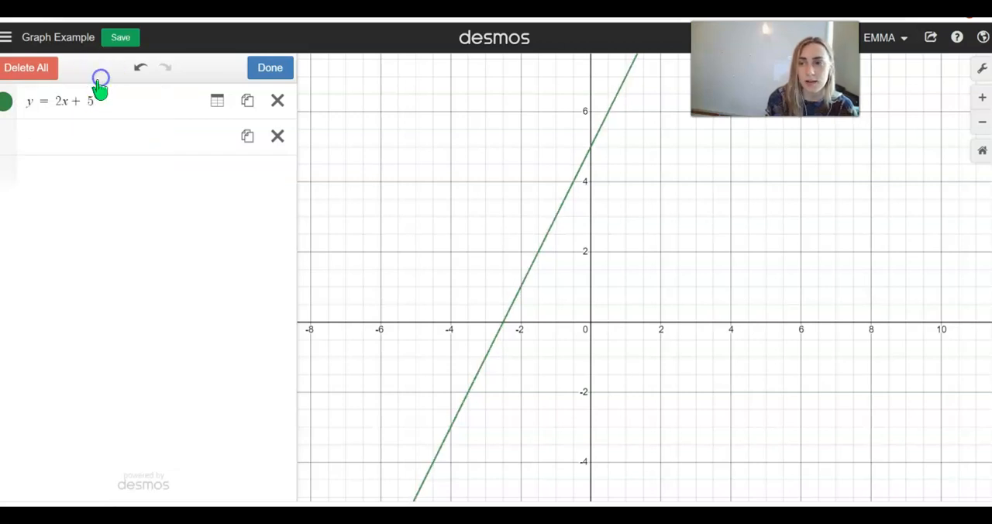
click(6, 107)
click(6, 107)
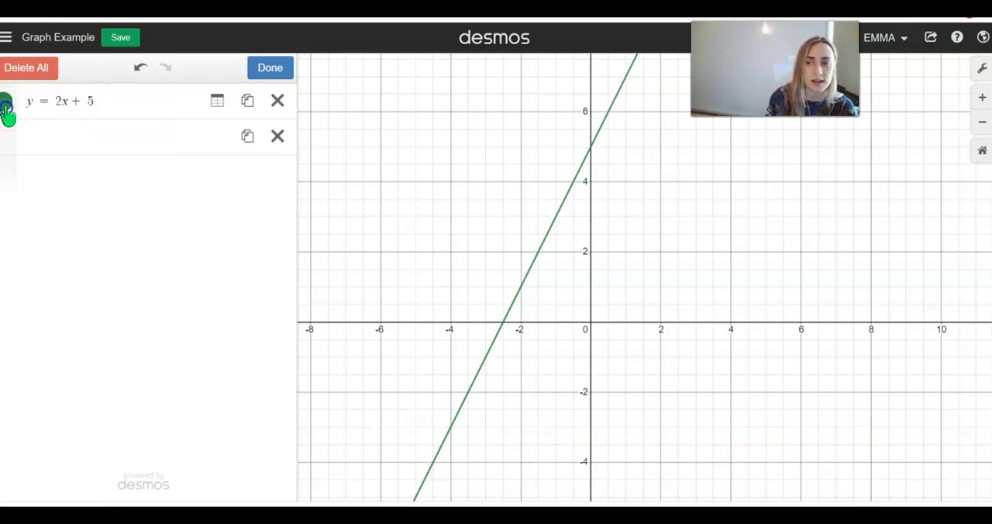
click(283, 68)
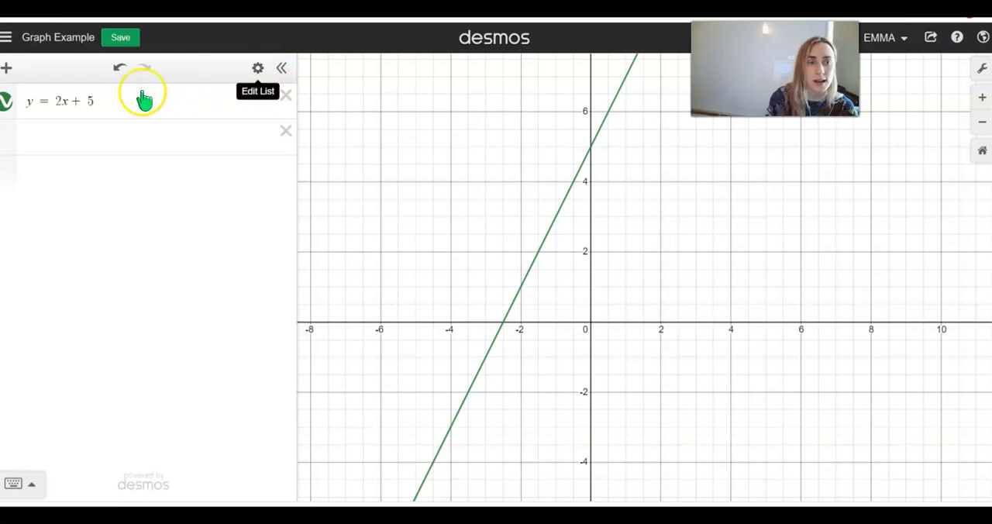
Step: Hide the line y = 2x + 5 and show it again, repeating the visibility toggle
click(8, 105)
click(8, 106)
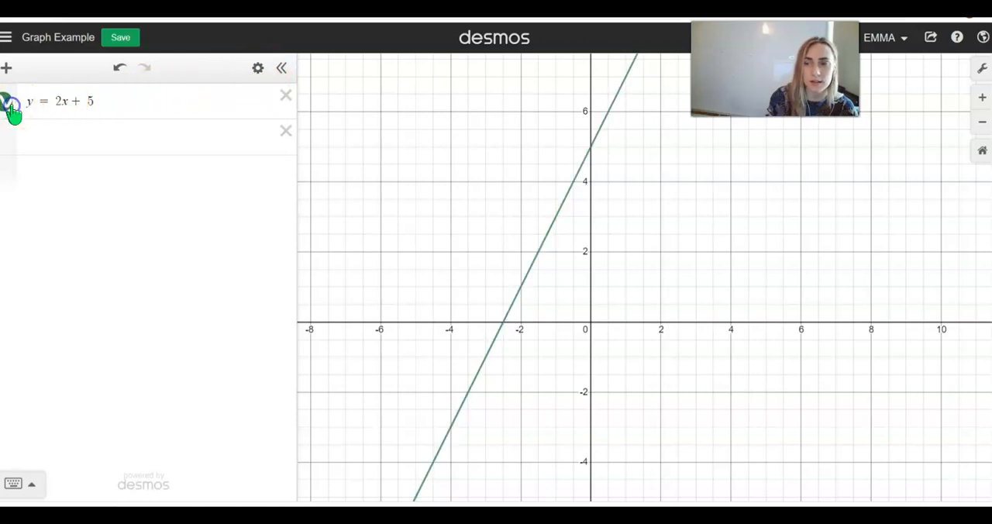
click(7, 105)
click(7, 106)
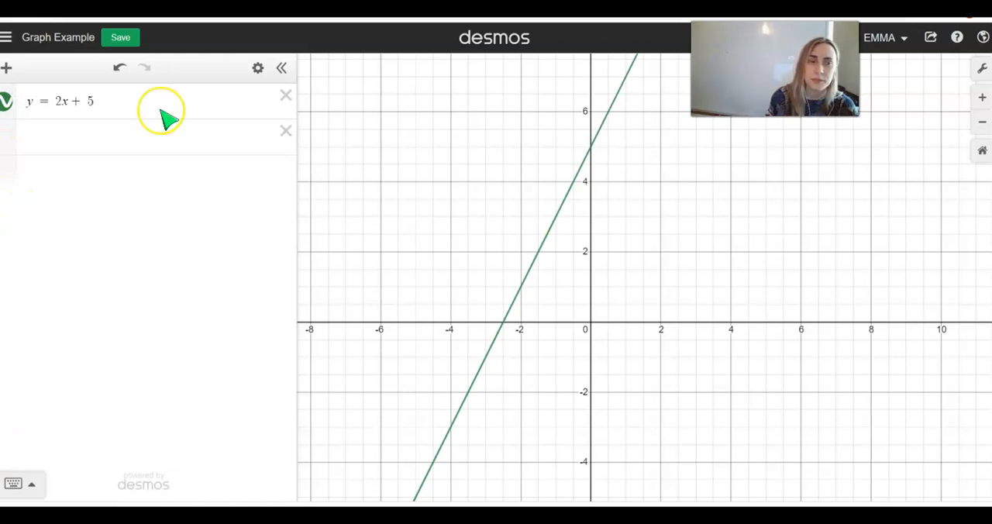
Step: Convert the expression y = 2x + 5 into a table of values
click(257, 68)
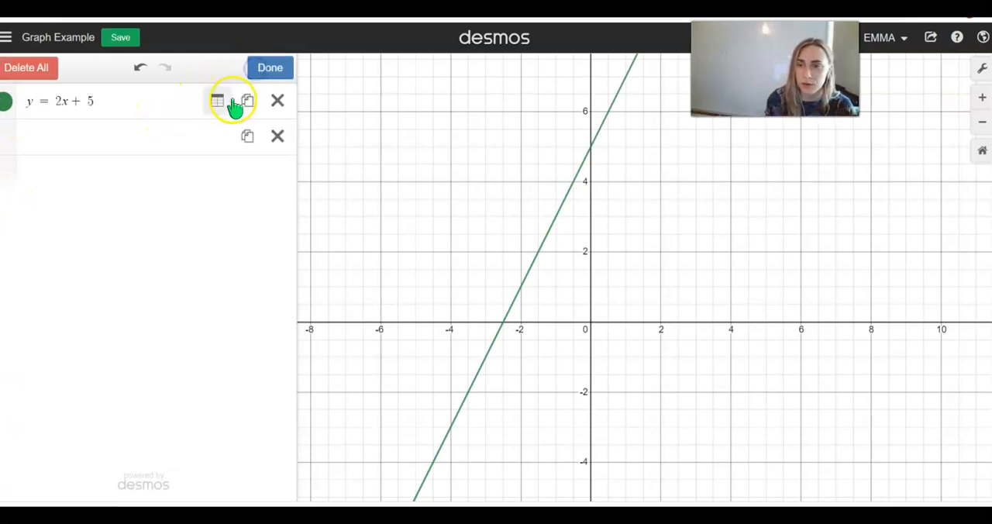
click(217, 101)
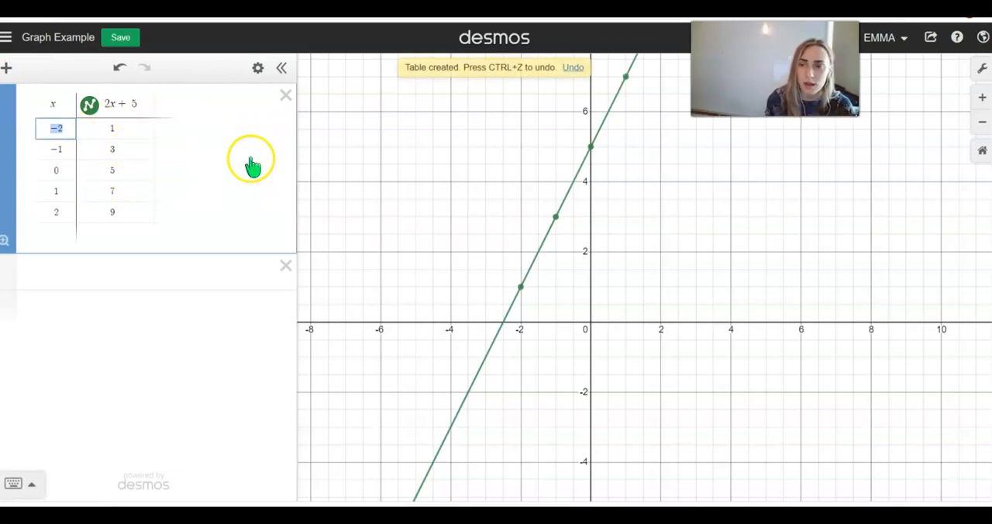
click(258, 68)
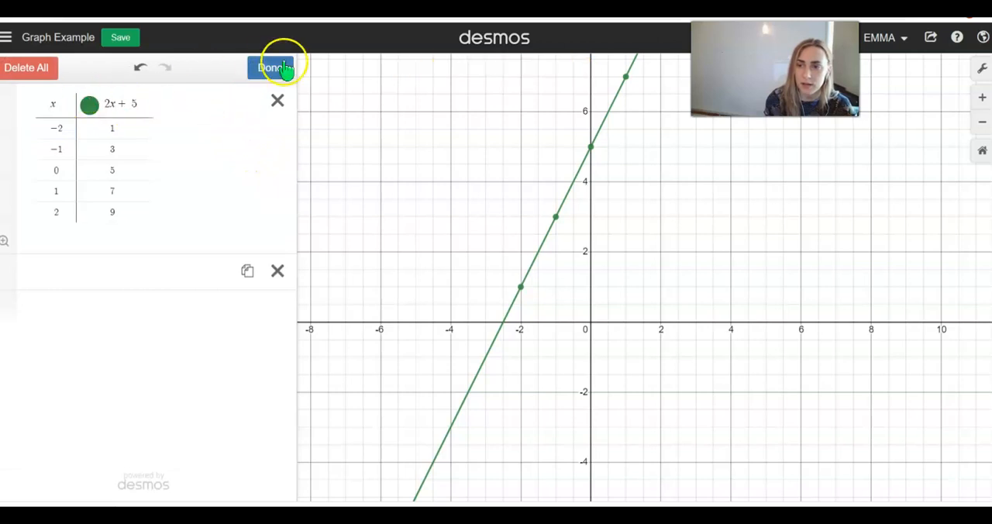
click(272, 66)
Step: Delete the table and enter y = 2x + 5 in the remaining empty expression
click(259, 69)
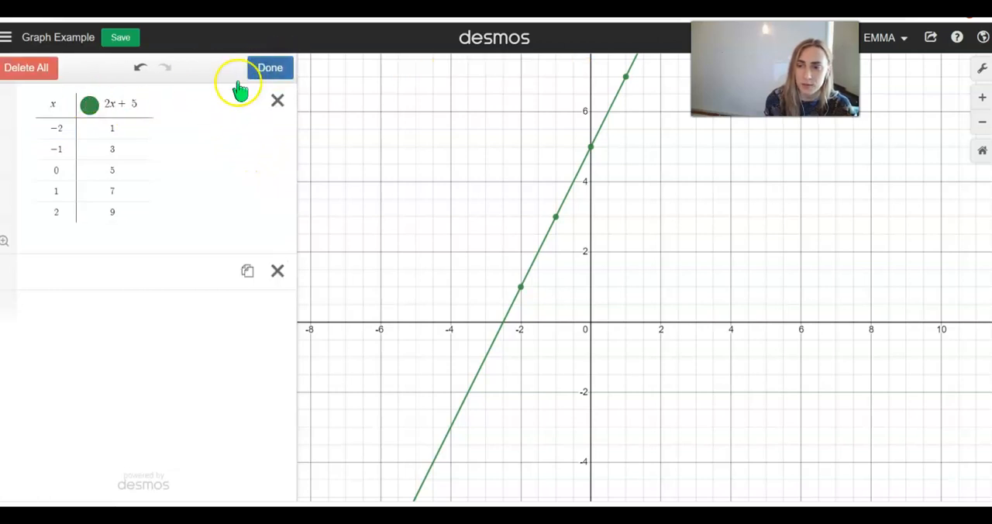
click(277, 100)
click(165, 108)
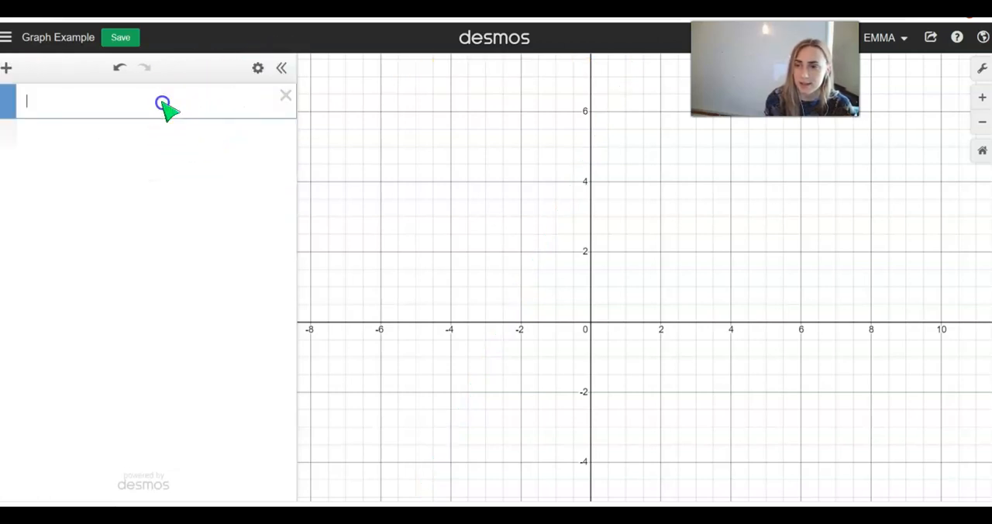
text(y =)
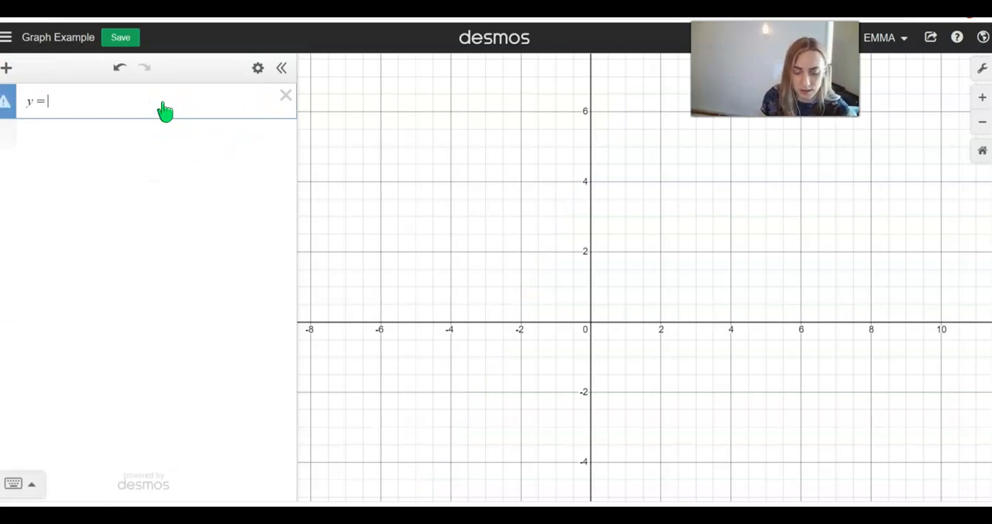
text( 2x + 5)
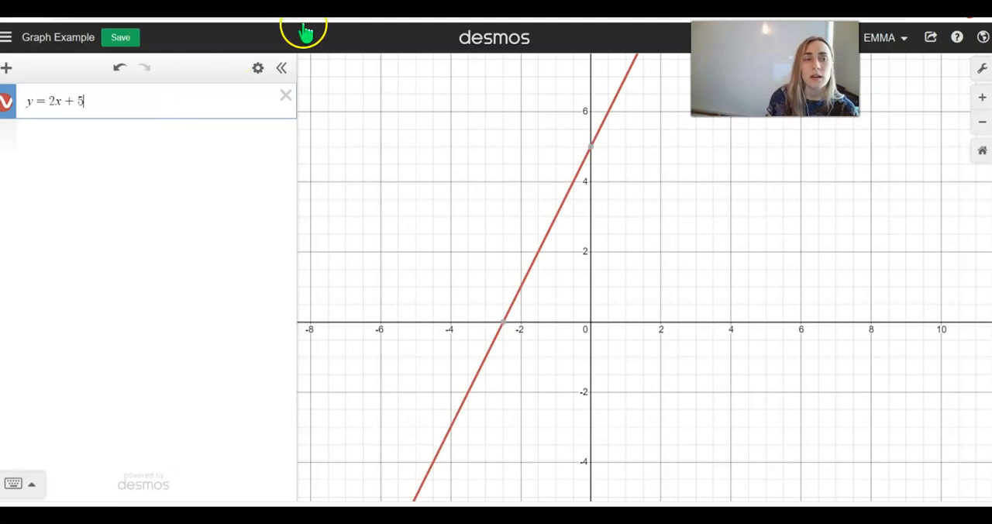
Step: Duplicate the expression y = 2x + 5 and convert the first copy into a table, keeping the other as an equation
click(257, 68)
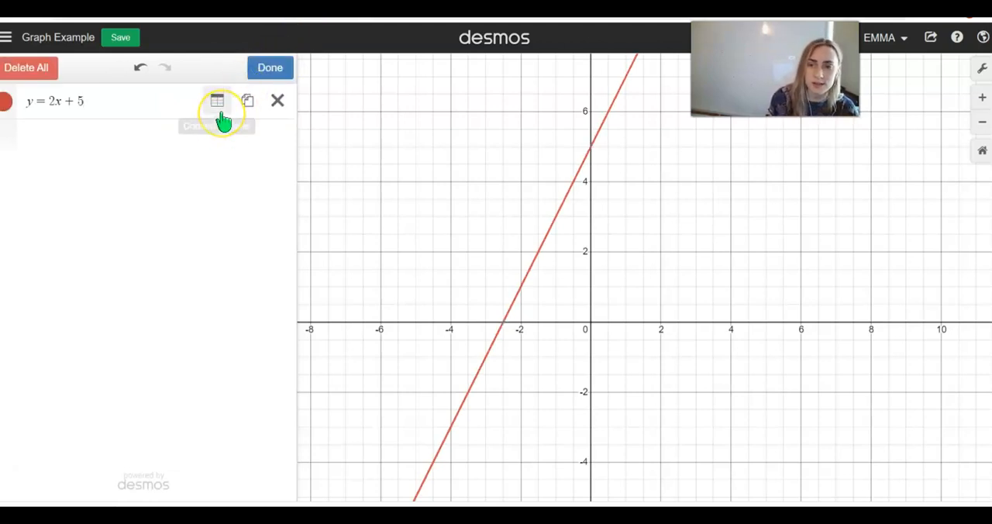
click(223, 109)
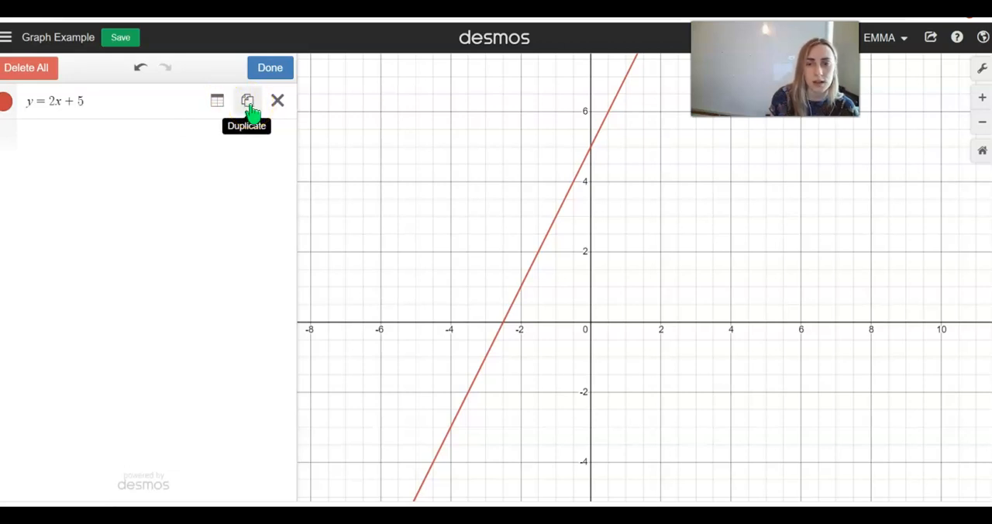
click(246, 110)
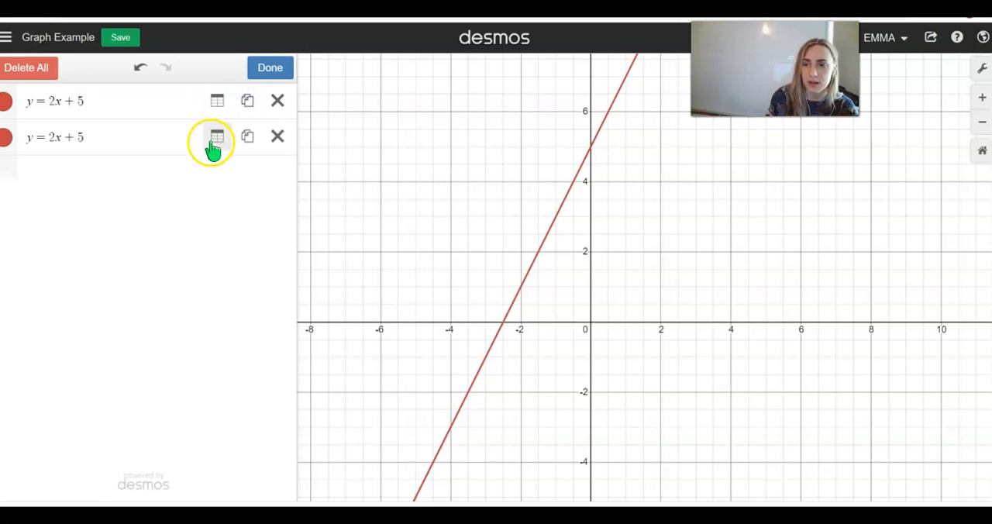
click(215, 105)
click(211, 134)
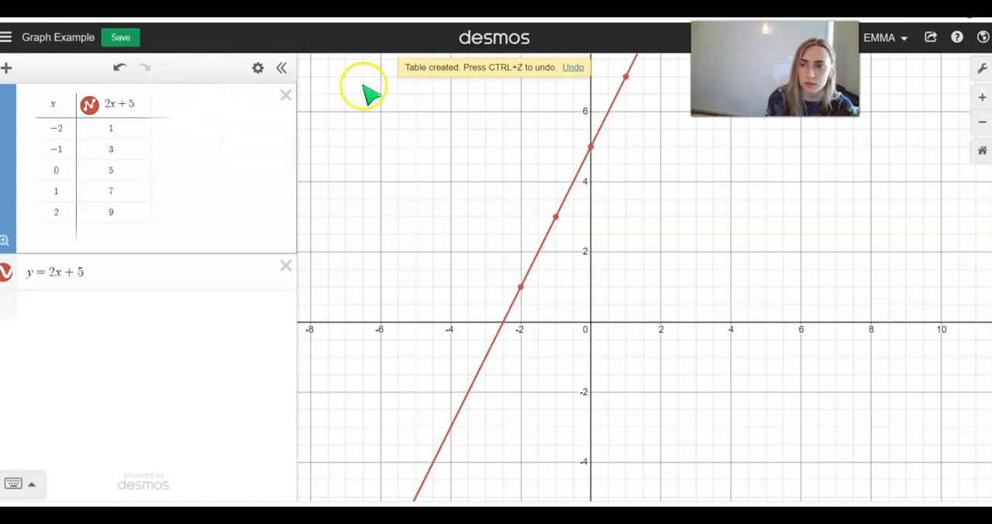
Step: Display the coordinates of the plotted table points at x = 0 and x = -1
click(592, 152)
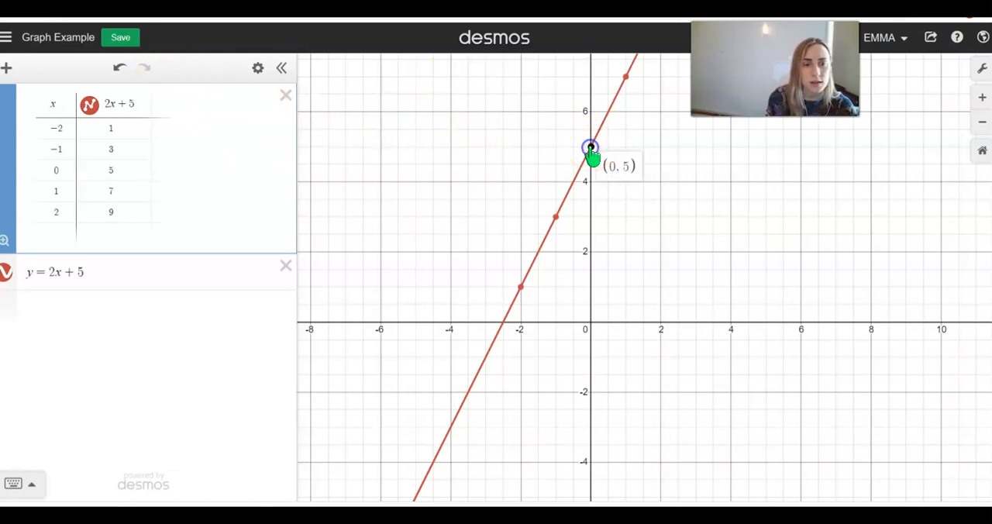
click(556, 217)
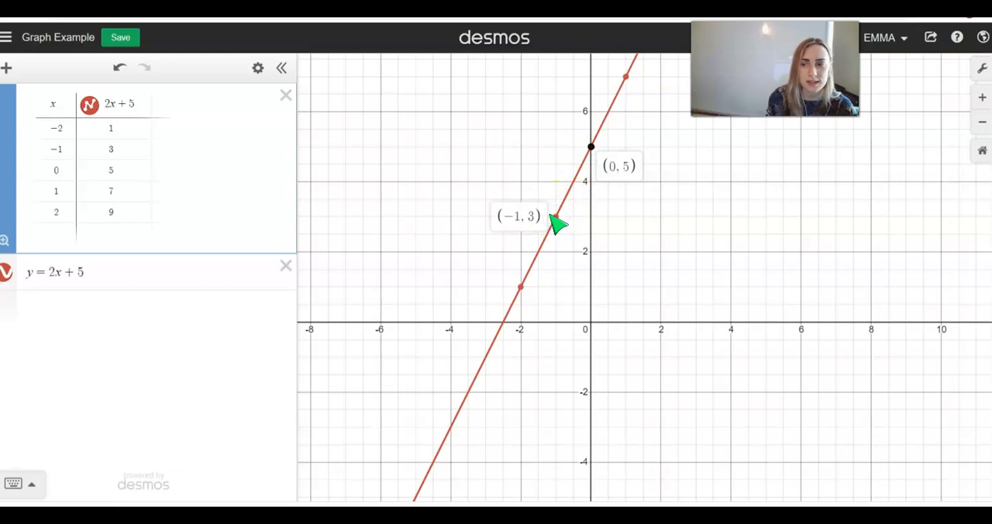
Step: Display the coordinates of the plotted table points at x = -2 and x = 1
click(522, 287)
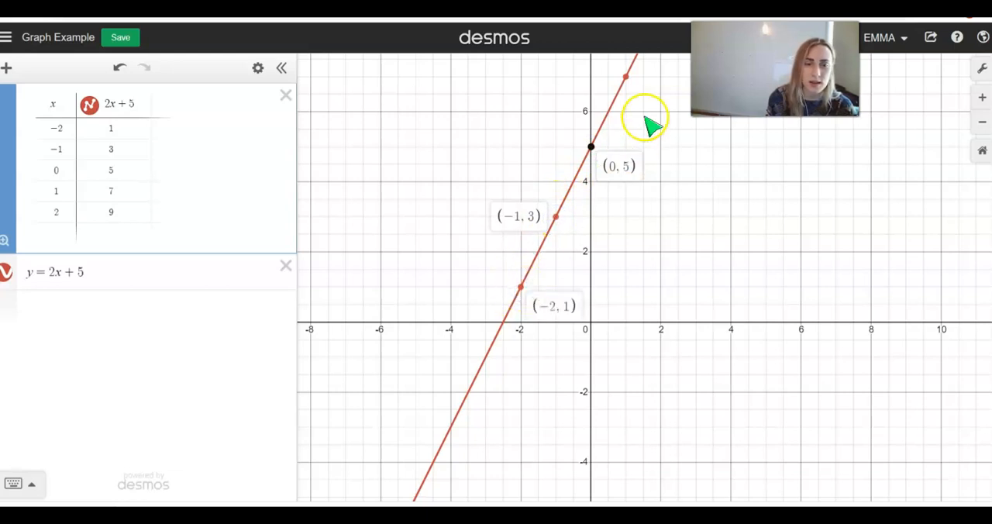
click(627, 77)
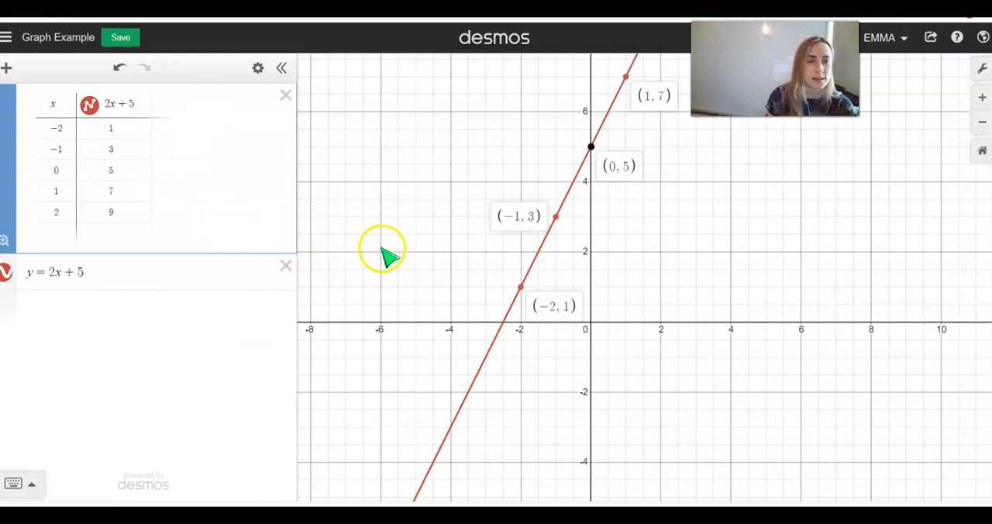
Step: Open the sharing options for the graph and copy its share link
click(932, 39)
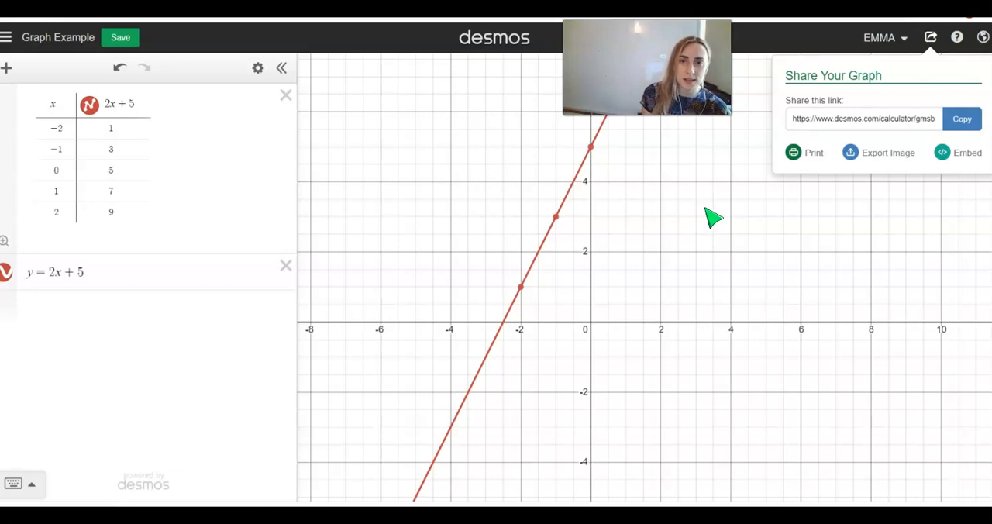
click(680, 205)
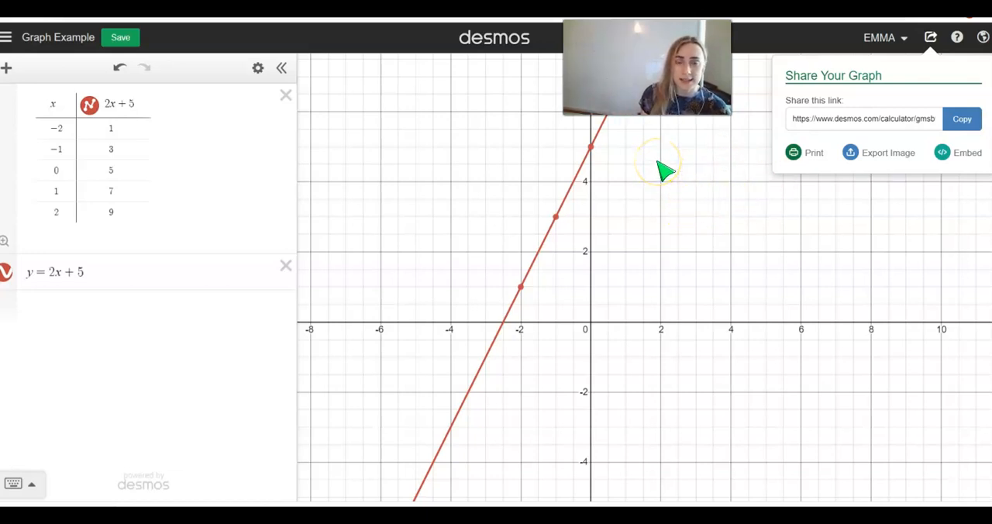
click(962, 119)
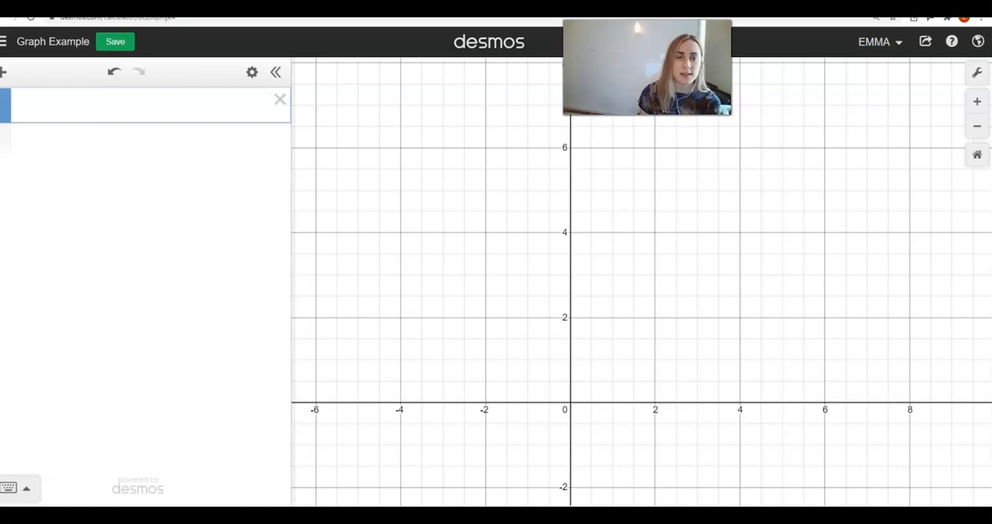
Step: Enter the point (x_1, y_1), with subscripts on both variables, in the empty first expression
click(82, 113)
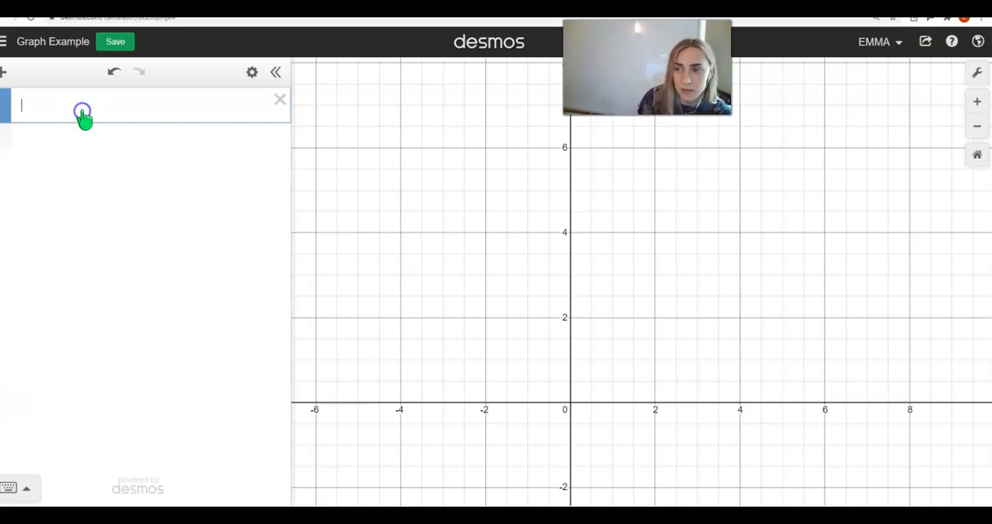
text(()
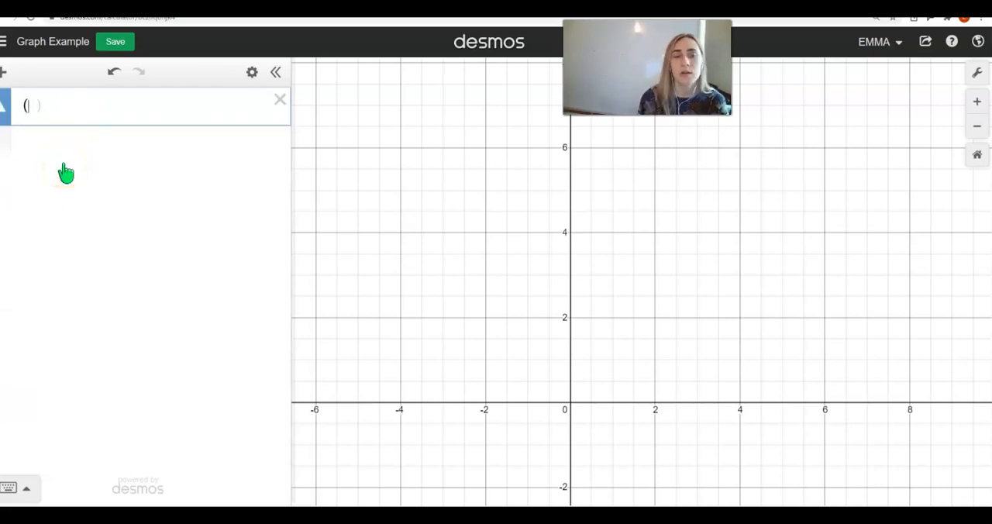
text(x_1)
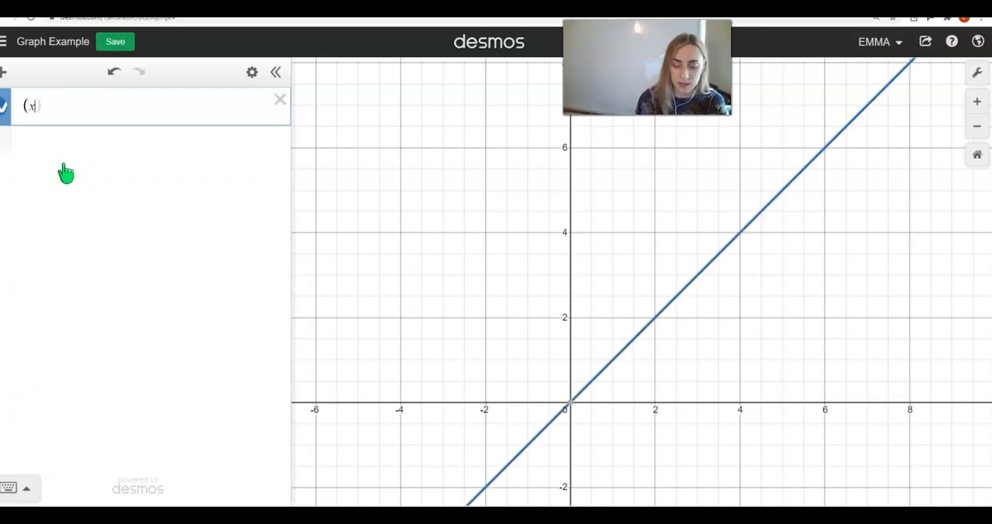
text(,yx)
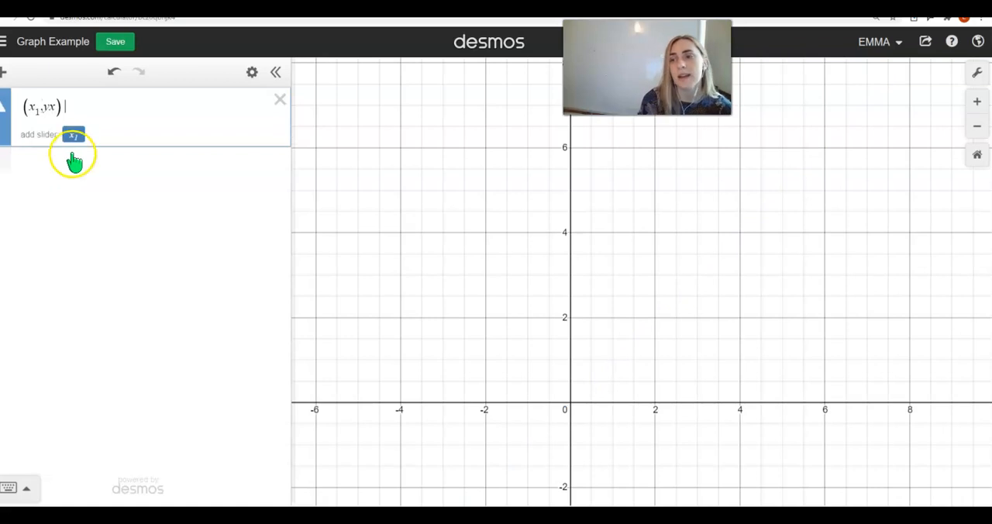
click(56, 109)
key(BackSpace)
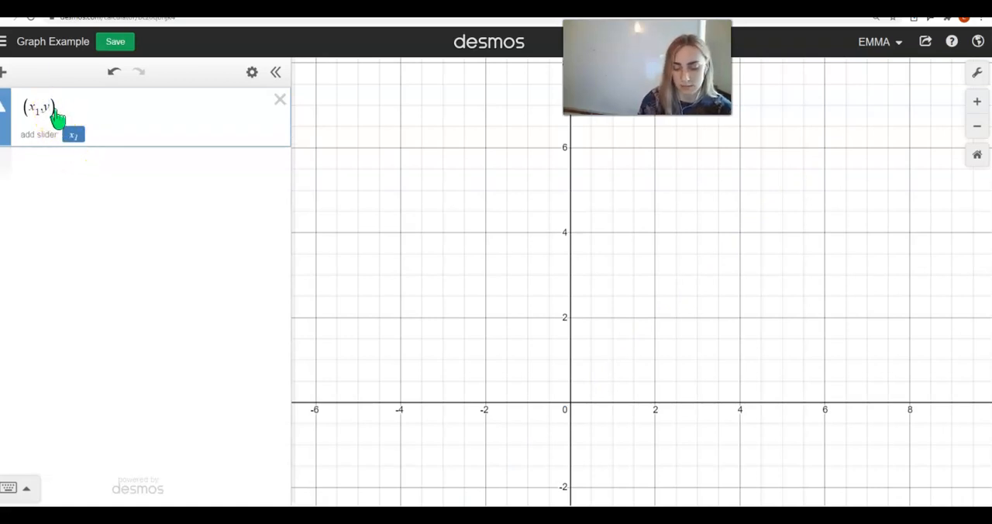
text(1)
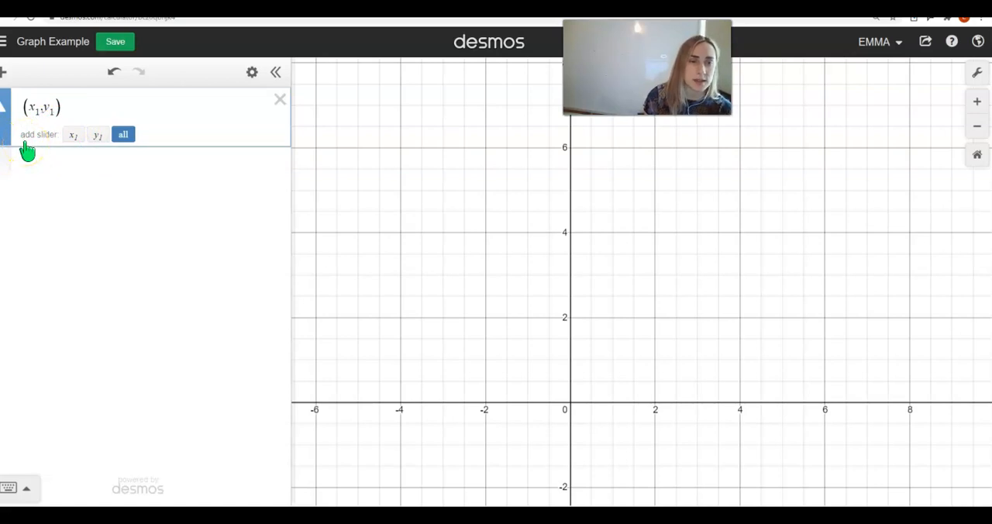
Step: Add sliders for both x_1 and y_1 and turn on the point's coordinate label
click(125, 137)
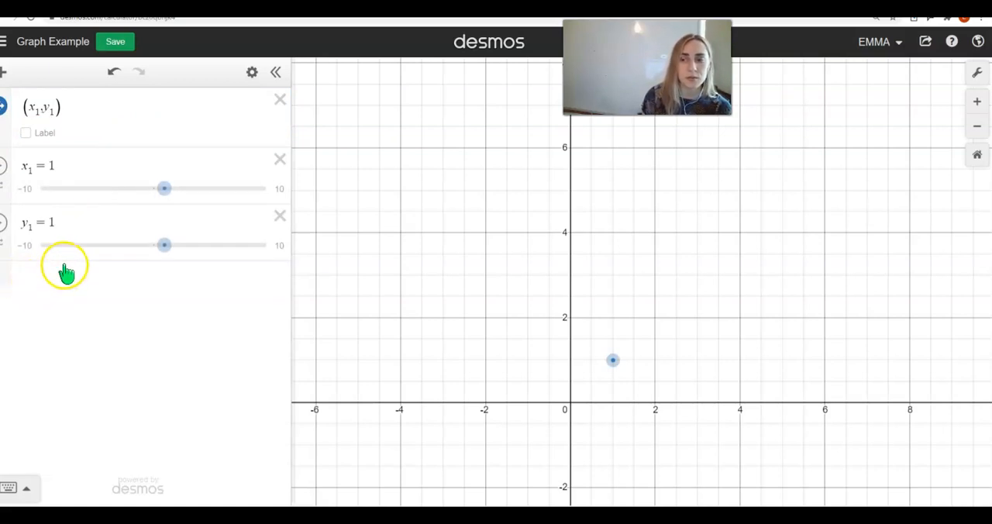
click(37, 133)
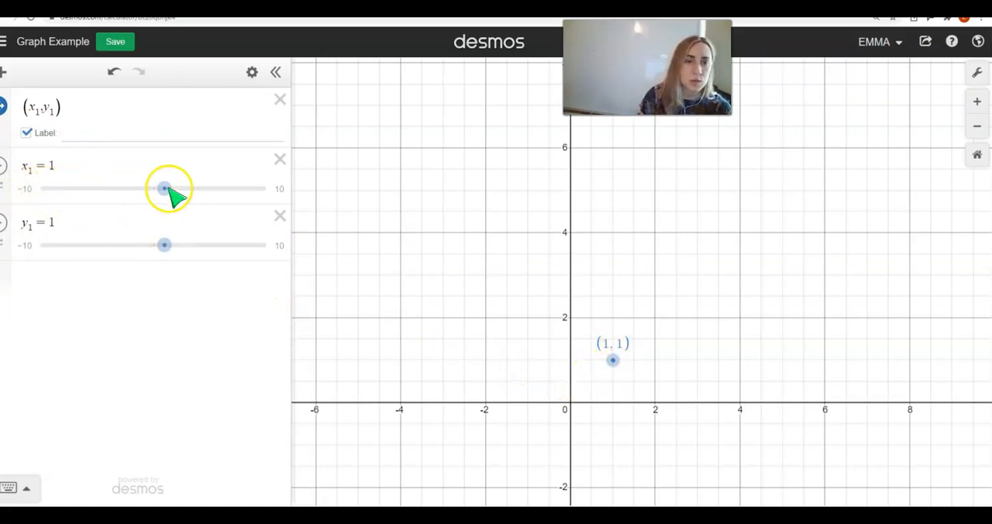
Step: Set the x_1 slider to range from -12 to 12 with a step of 1
click(31, 188)
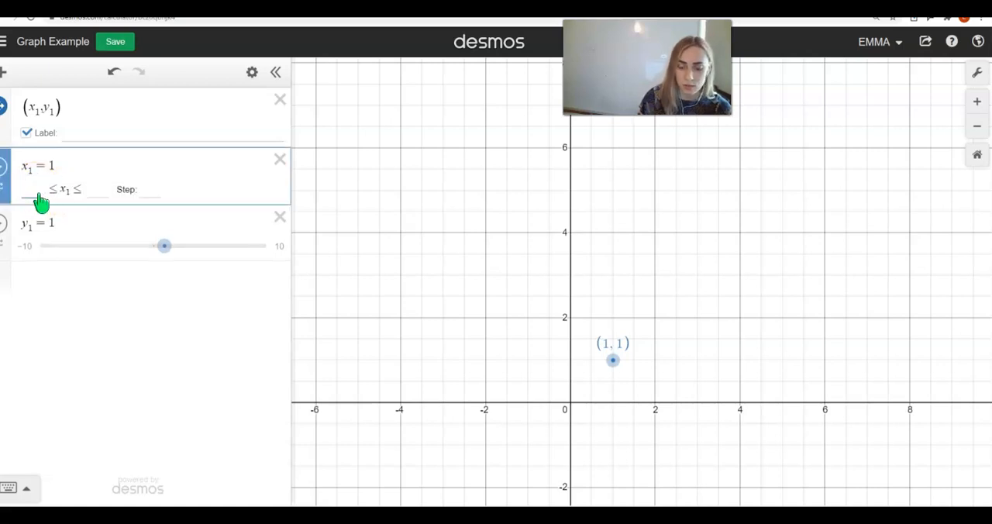
text(-12)
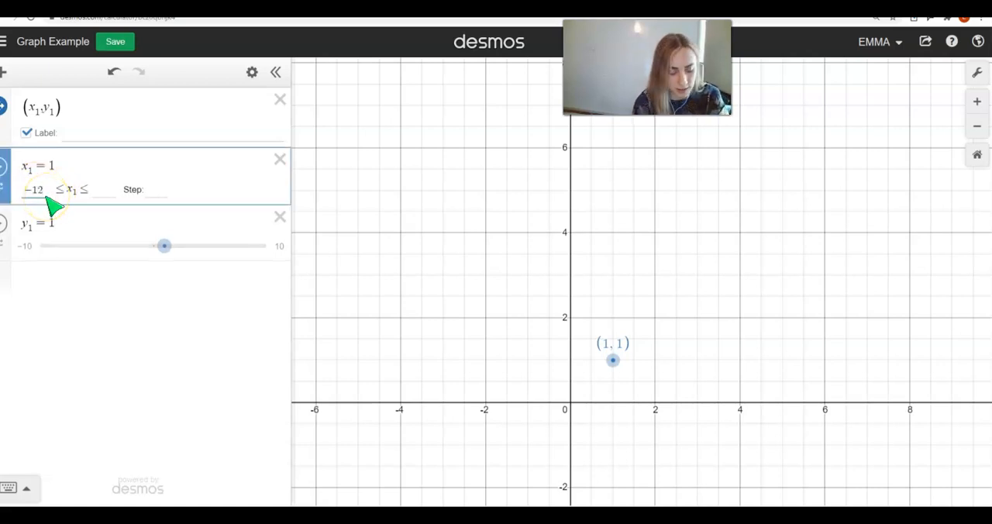
key(Tab)
text(12)
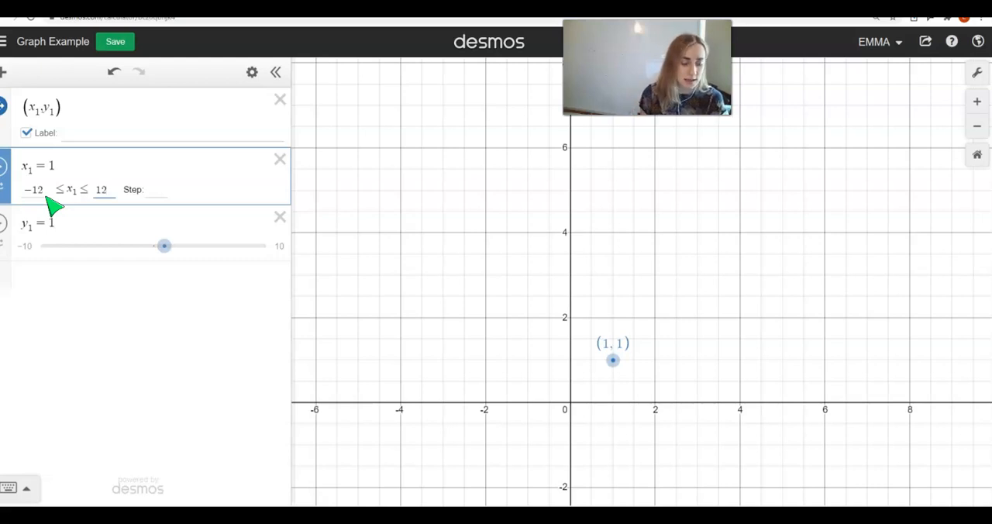
key(Tab)
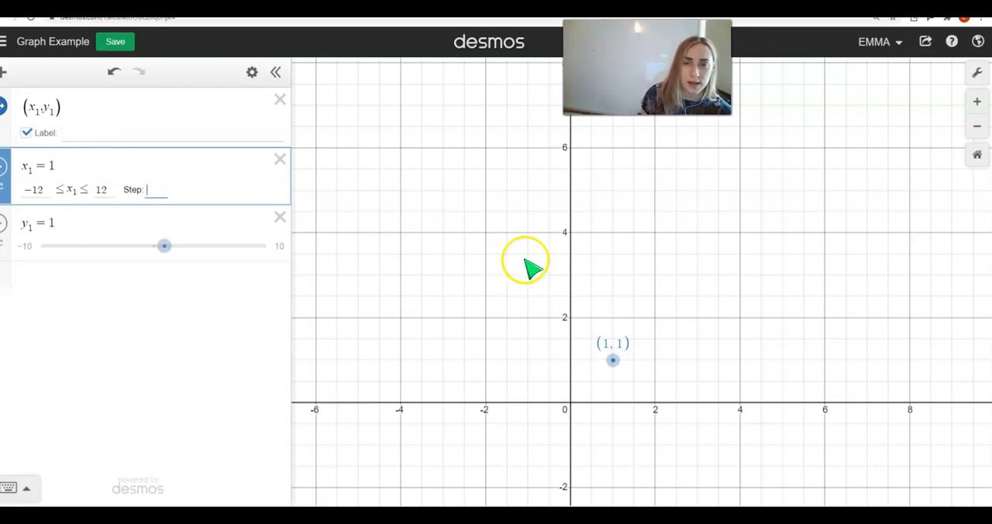
click(615, 359)
mouse_move(615, 360)
mouse_down()
mouse_move(619, 336)
mouse_move(615, 360)
mouse_up()
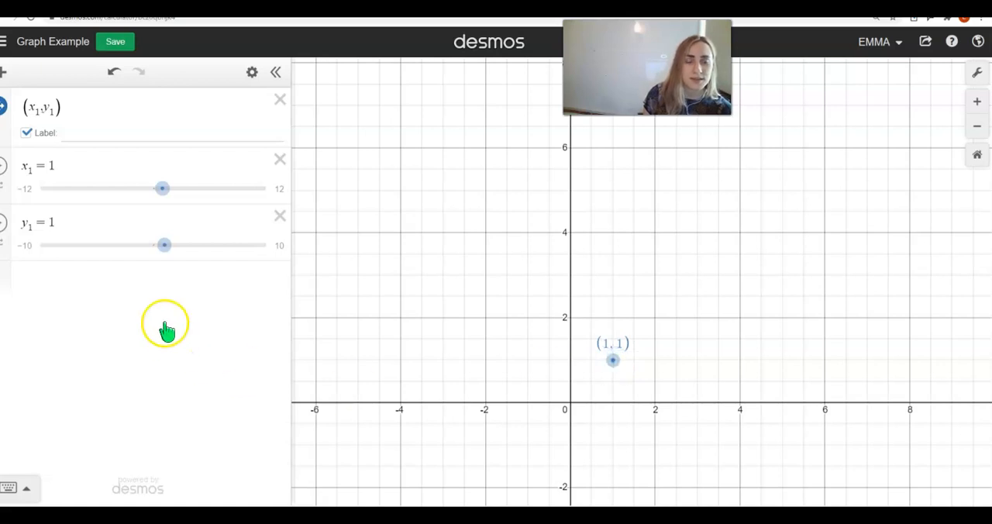
click(117, 176)
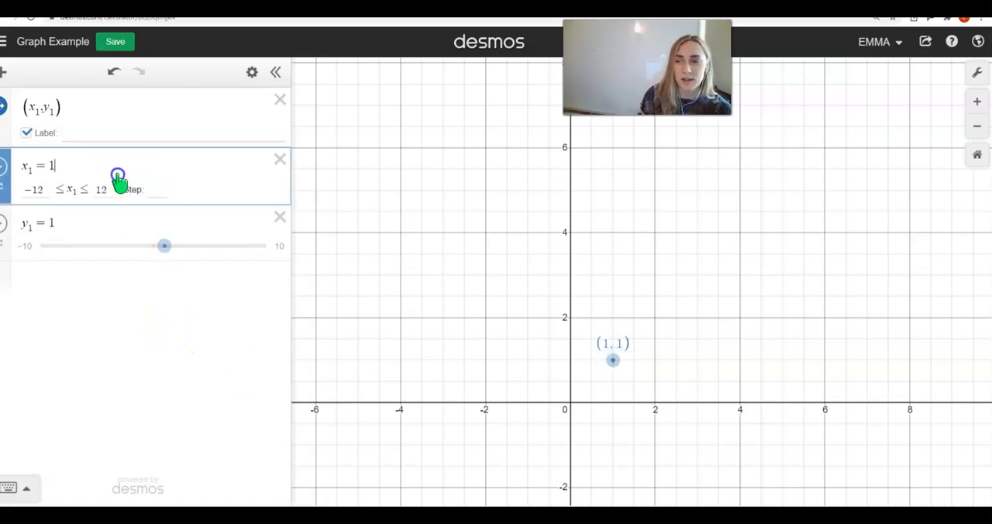
click(156, 193)
text(1)
Step: Set the y_1 slider to range from -12 to 12 with a step of 1, and move the plotted point to (2, 2)
click(177, 217)
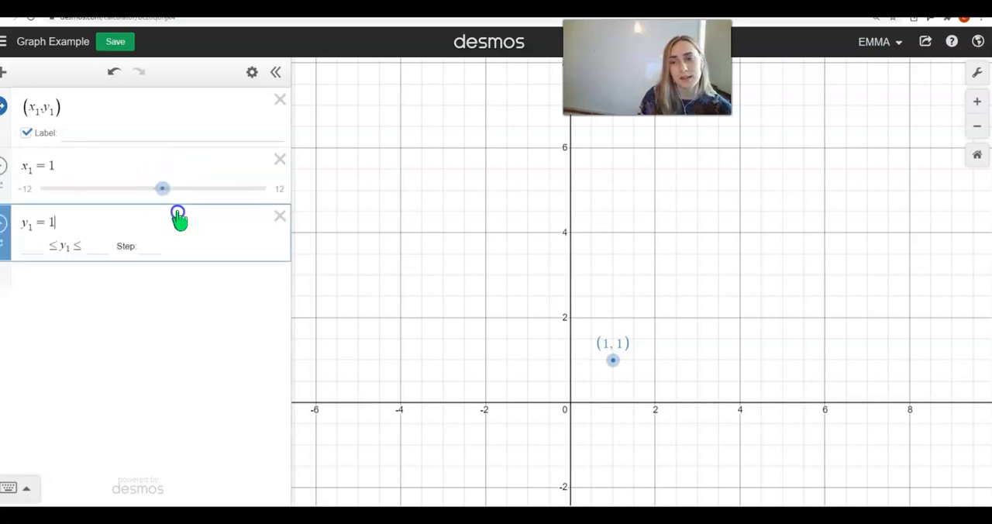
drag(611, 358, 629, 369)
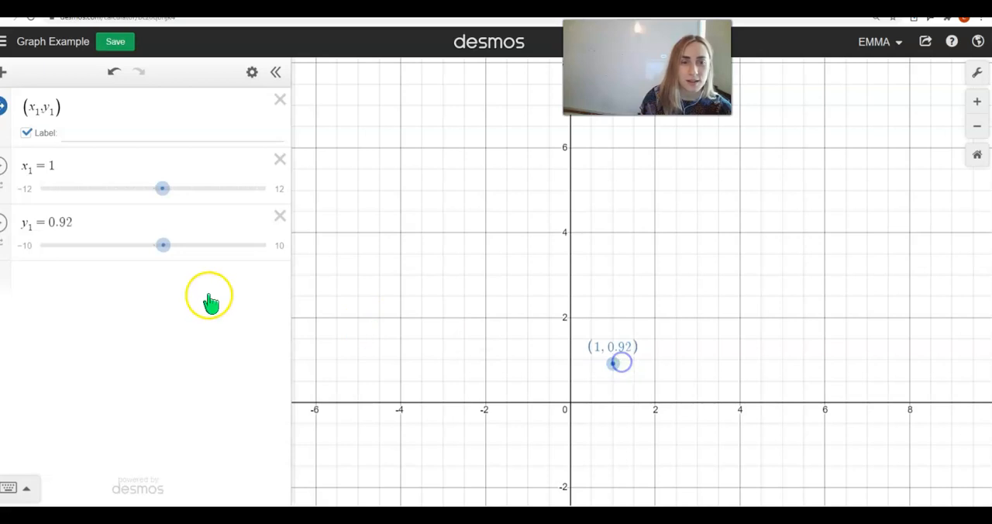
click(31, 225)
click(35, 248)
text(-12)
key(Tab)
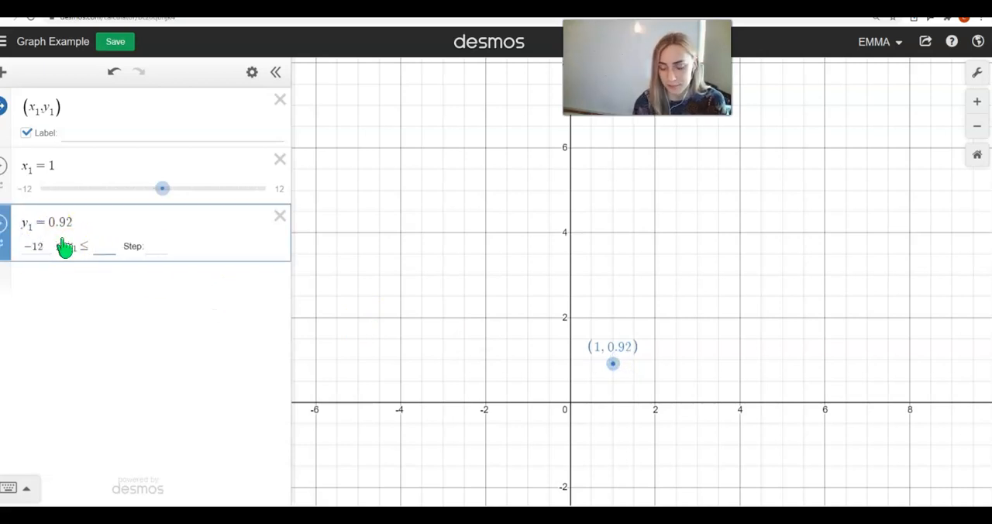
text(12)
key(Tab)
text(1)
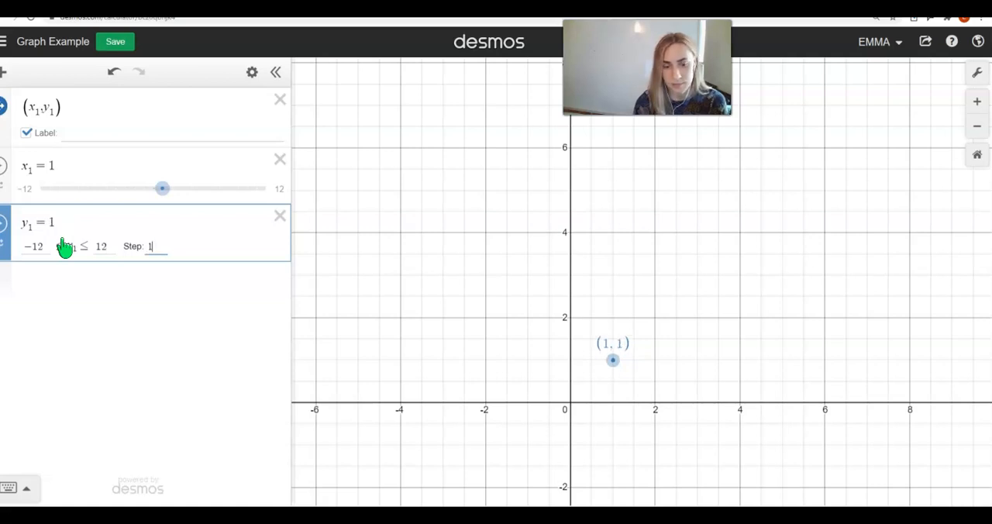
click(99, 277)
drag(613, 362, 655, 319)
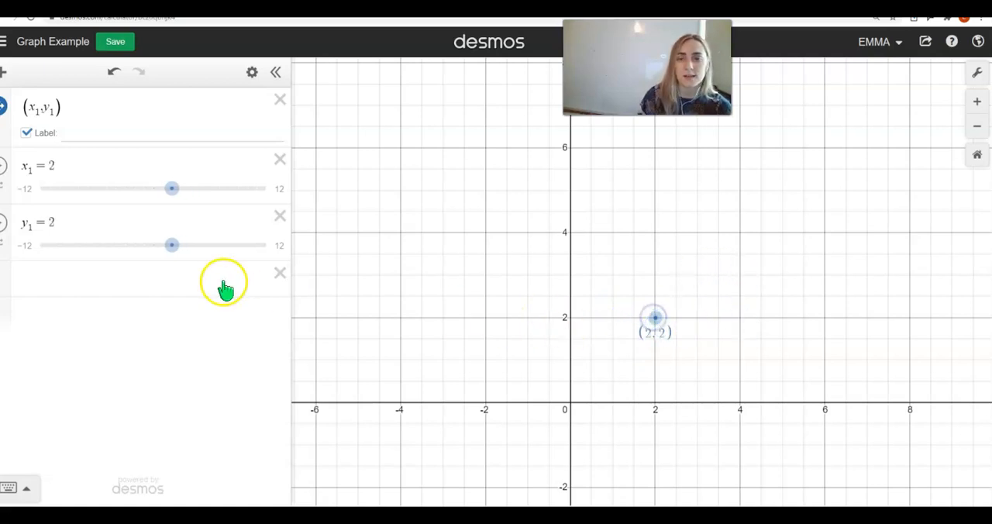
Step: Duplicate the (x_1, y_1) expression and move the copy below the y_1 slider and the empty expression
click(252, 72)
click(242, 109)
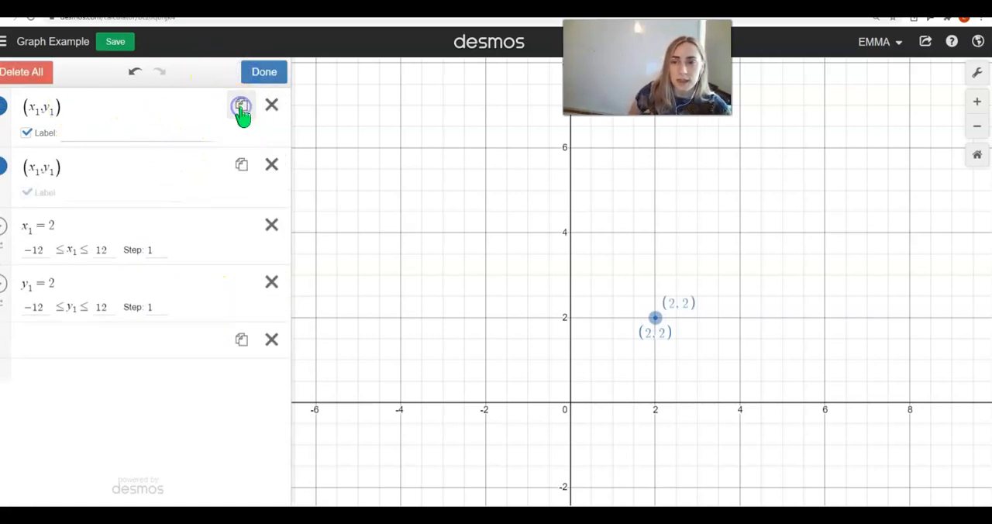
drag(10, 175, 8, 318)
Step: Change the copied point to (x_2, y_2) and add sliders for both new variables
click(44, 321)
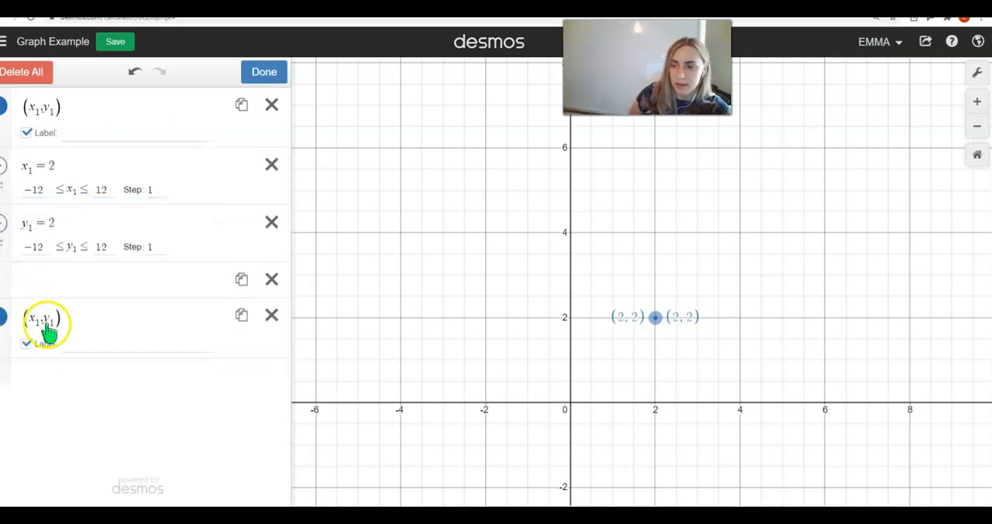
click(42, 335)
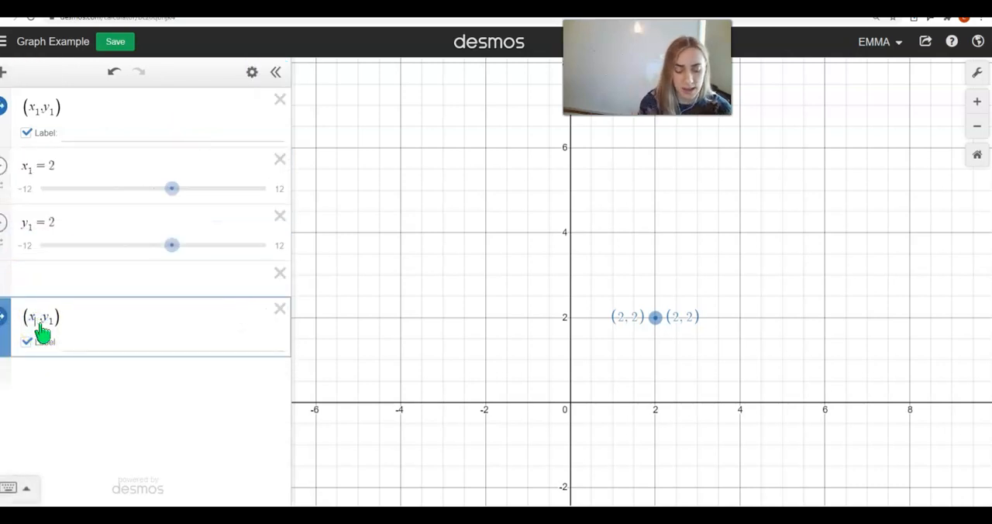
text(2)
drag(49, 322, 55, 323)
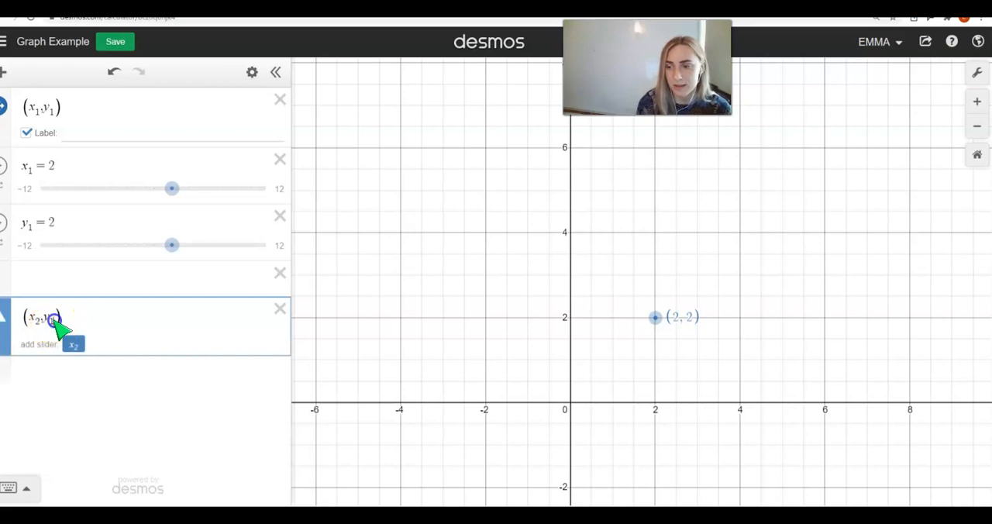
click(51, 321)
key(BackSpace)
text(2)
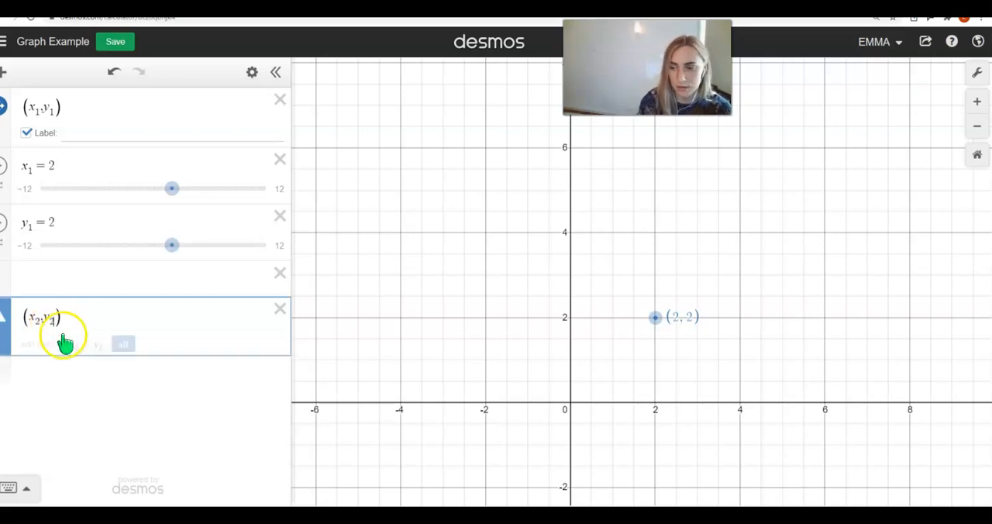
click(121, 346)
Step: Set the x_2 slider to range from -12 to 12
click(77, 400)
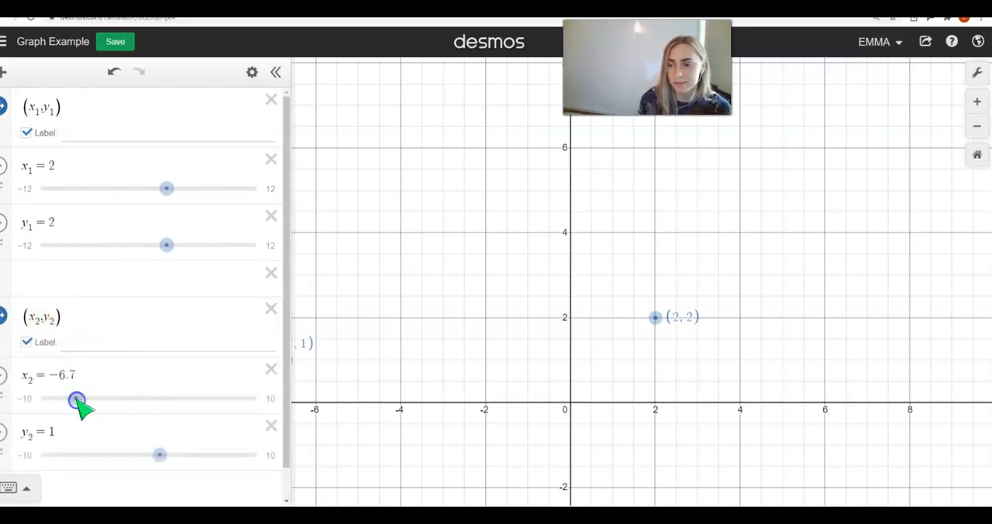
click(49, 377)
click(44, 400)
text(-12)
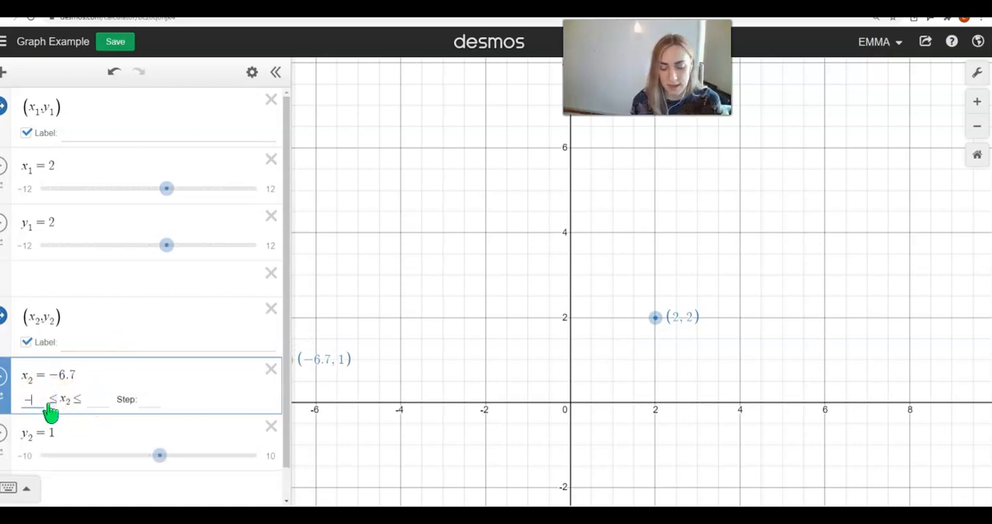
key(Tab)
text(12)
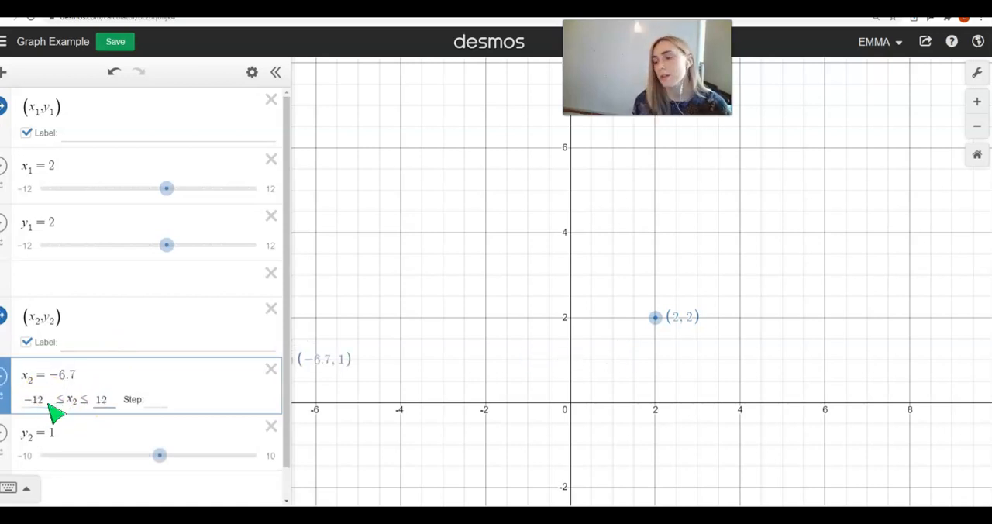
Step: Set the y_2 slider to range from -12 to 12
click(44, 433)
text(2)
key(BackSpace)
text(12)
key(BackSpace)
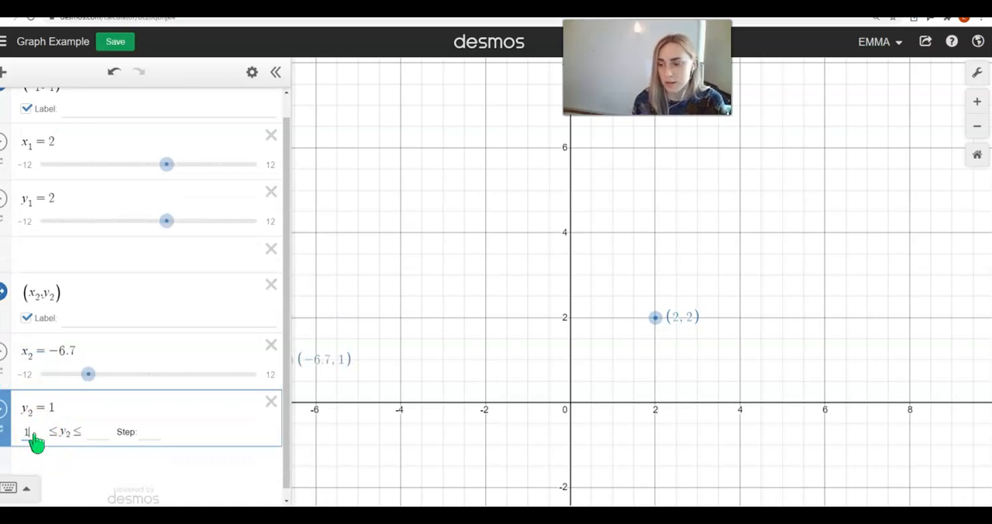
key(BackSpace)
text(-12)
key(Tab)
text(12)
Step: Set the step of the x_2 and y_2 sliders to 1
click(99, 434)
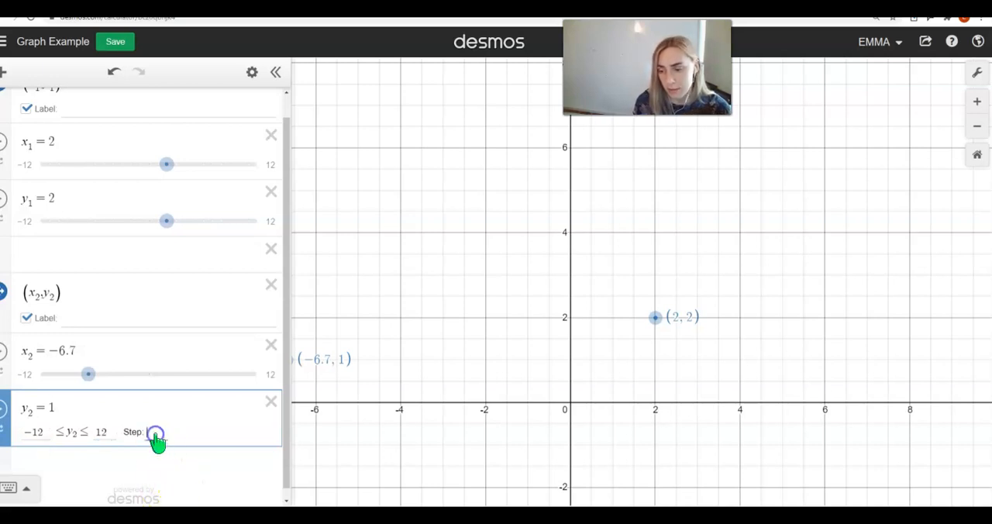
click(147, 358)
text(1)
click(122, 480)
click(159, 398)
Step: Move the second point to (-2, 3) and the first point to (2, 4) on the graph
scroll(460, 348, down, 2)
drag(389, 351, 413, 359)
drag(365, 364, 525, 315)
drag(654, 332, 671, 281)
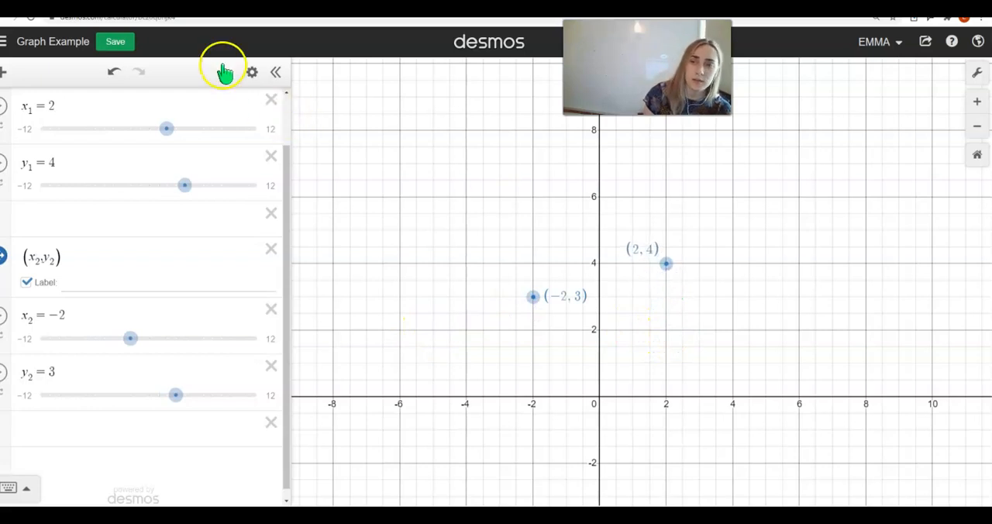
Step: Change the colour of the second point, (x_2, y_2), to black
click(252, 72)
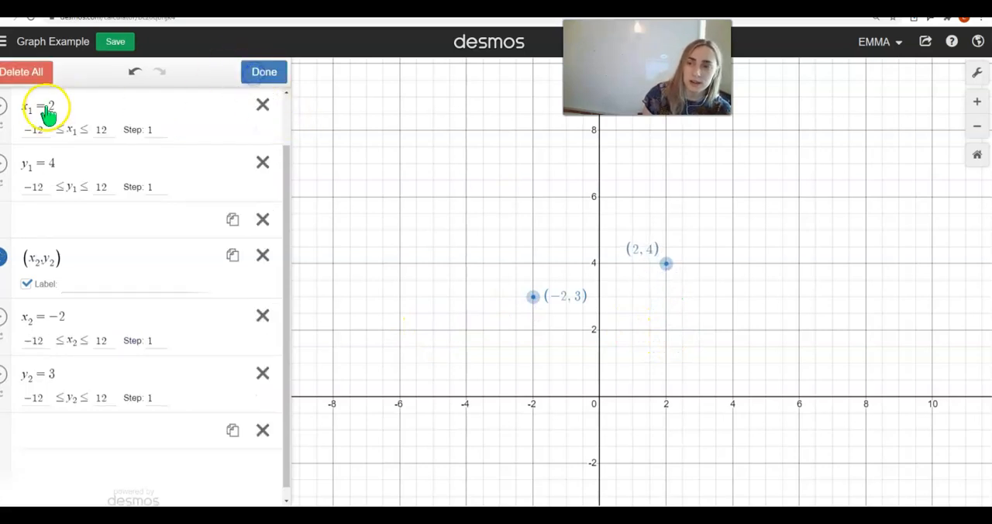
click(4, 258)
click(143, 303)
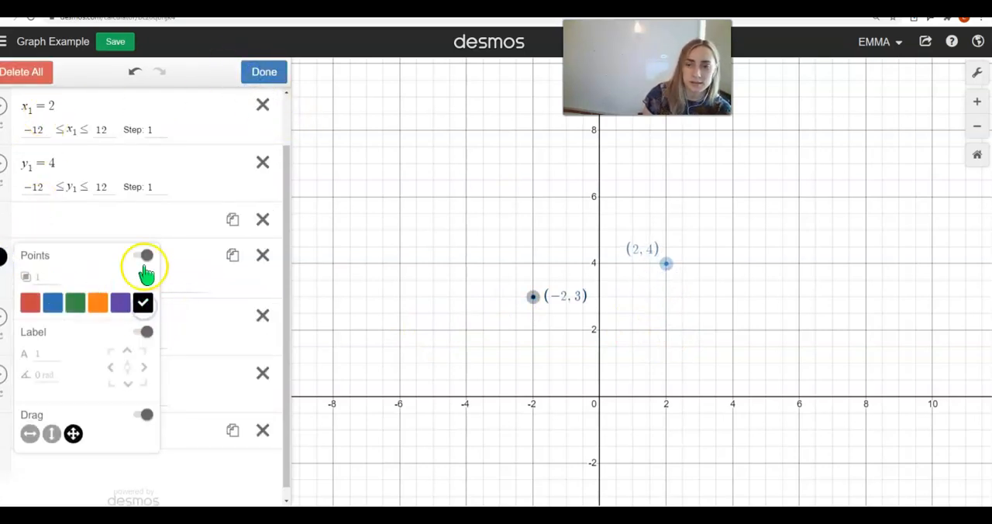
click(163, 231)
scroll(210, 172, up, 1)
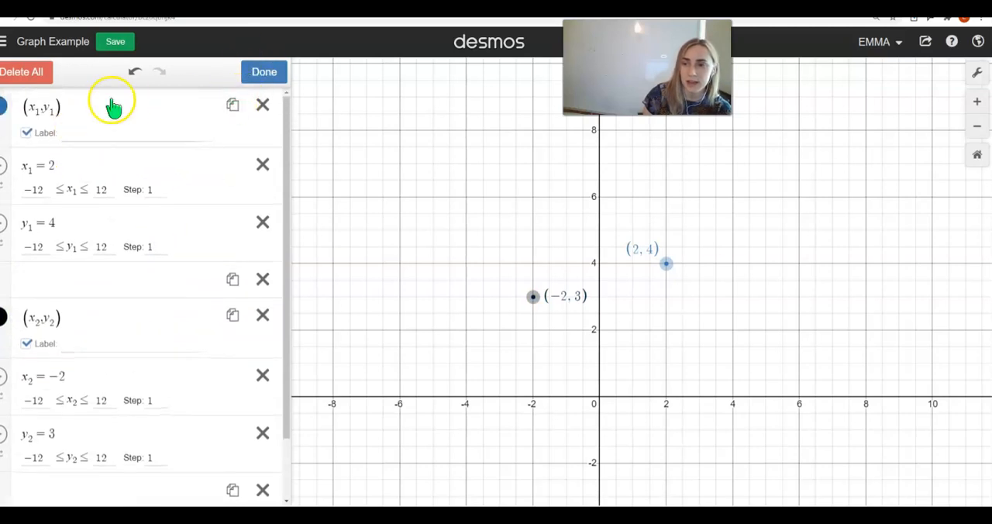
click(264, 72)
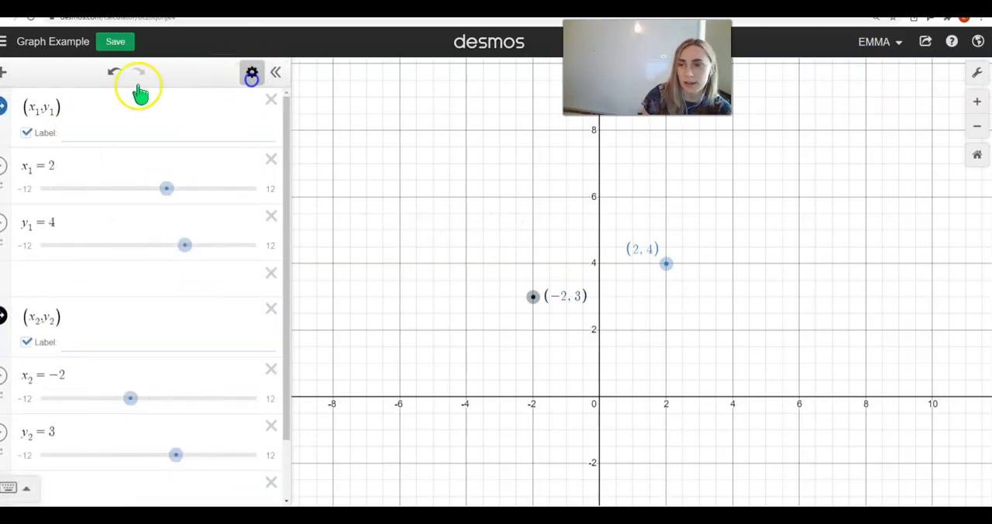
Step: Change the colour of the first point, (x_1, y_1), to purple
click(7, 115)
click(123, 154)
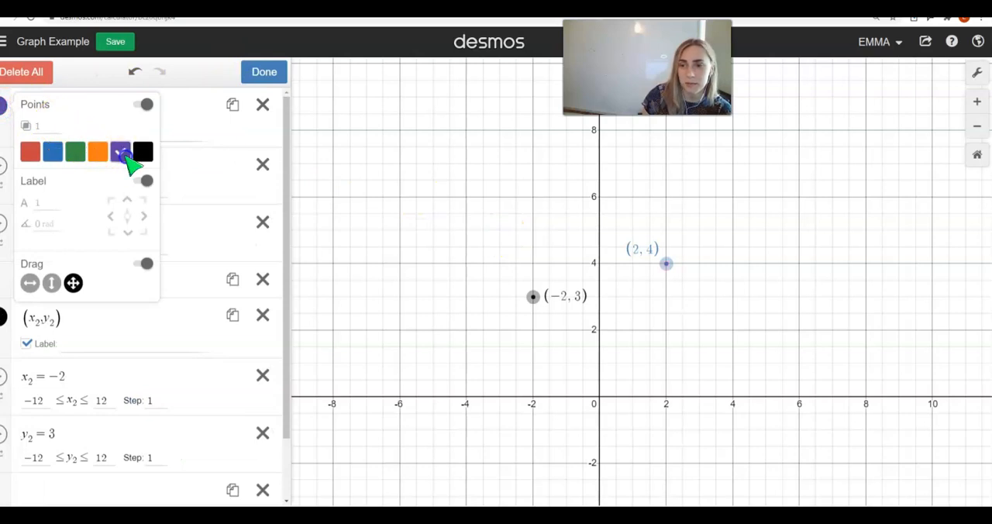
click(202, 122)
click(167, 117)
scroll(294, 190, up, 1)
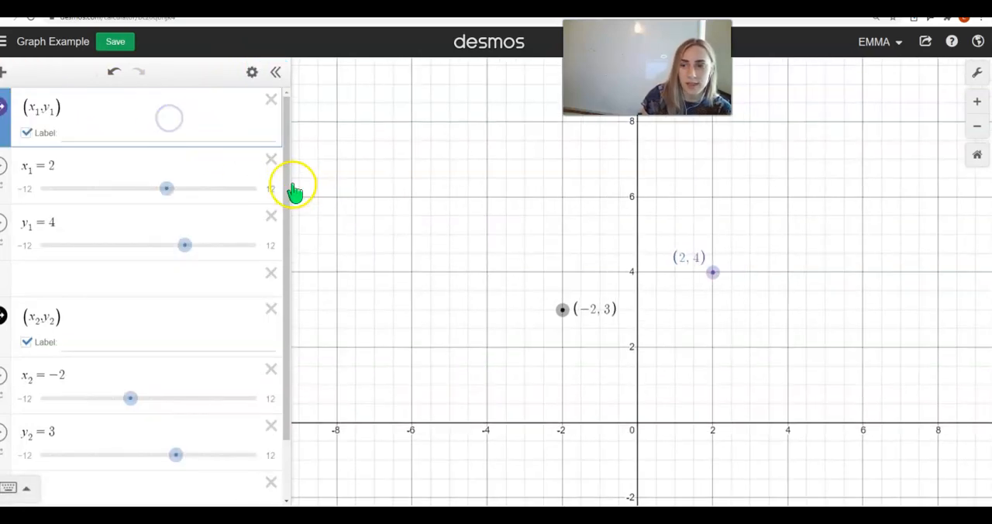
scroll(294, 190, down, 1)
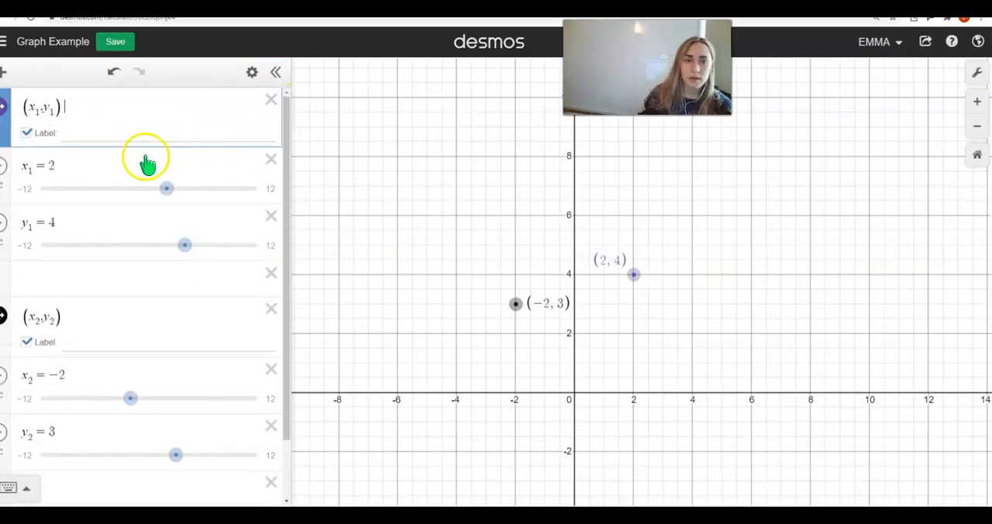
scroll(482, 175, up, 2)
scroll(480, 193, down, 1)
drag(471, 210, 503, 214)
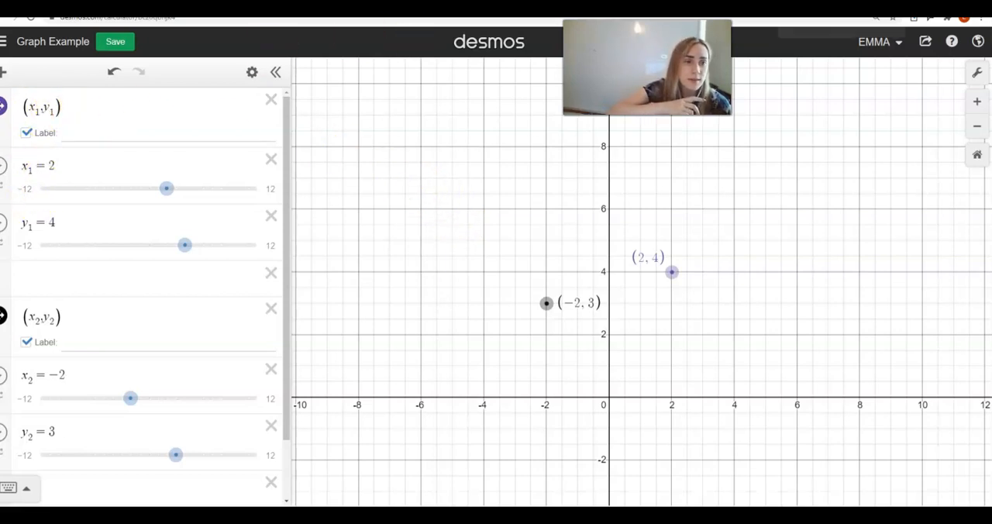
Step: Insert the image Capture.PNG and move it beside the plotted points, centred at about (-7.45, 4.04)
click(5, 75)
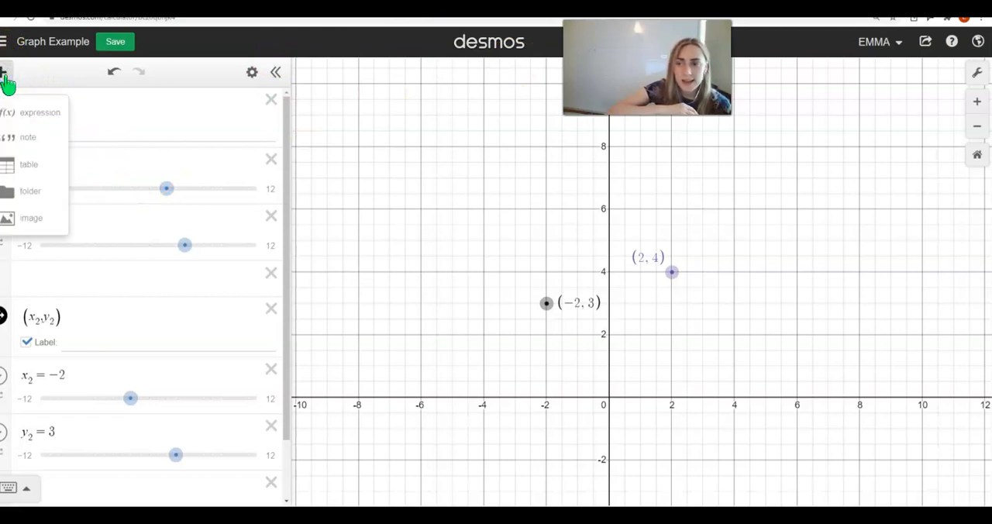
click(50, 225)
click(116, 132)
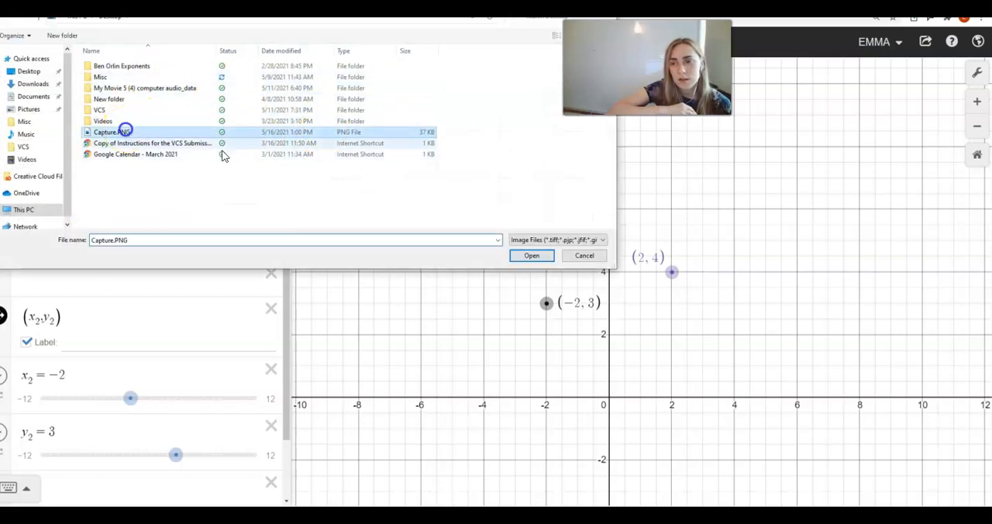
click(537, 258)
drag(585, 269, 615, 207)
click(618, 211)
drag(638, 336, 406, 215)
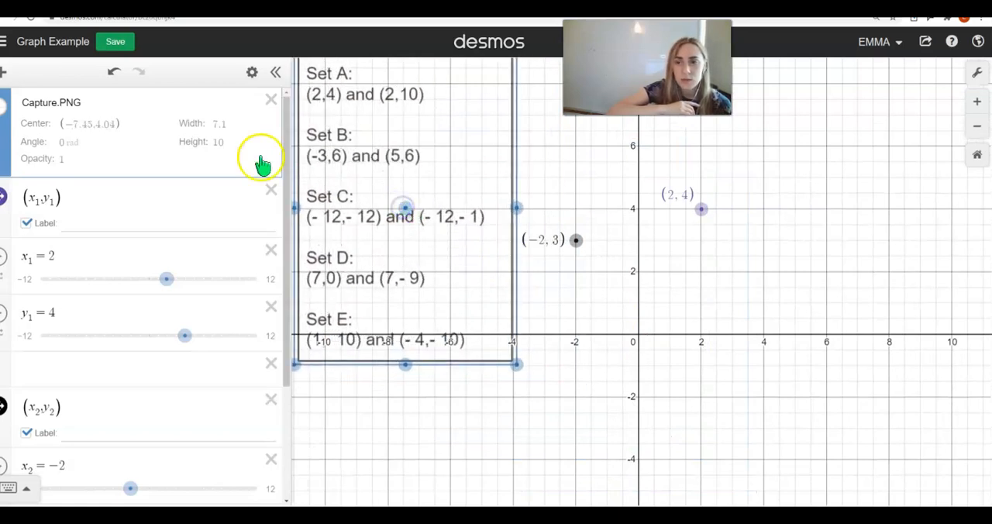
Step: Turn off placing the Capture.PNG image behind graphs
click(252, 71)
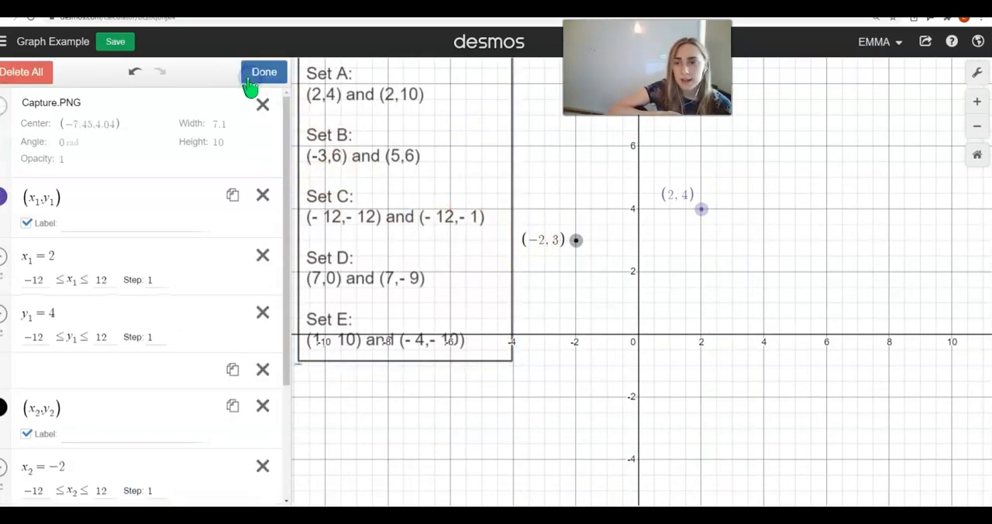
click(6, 109)
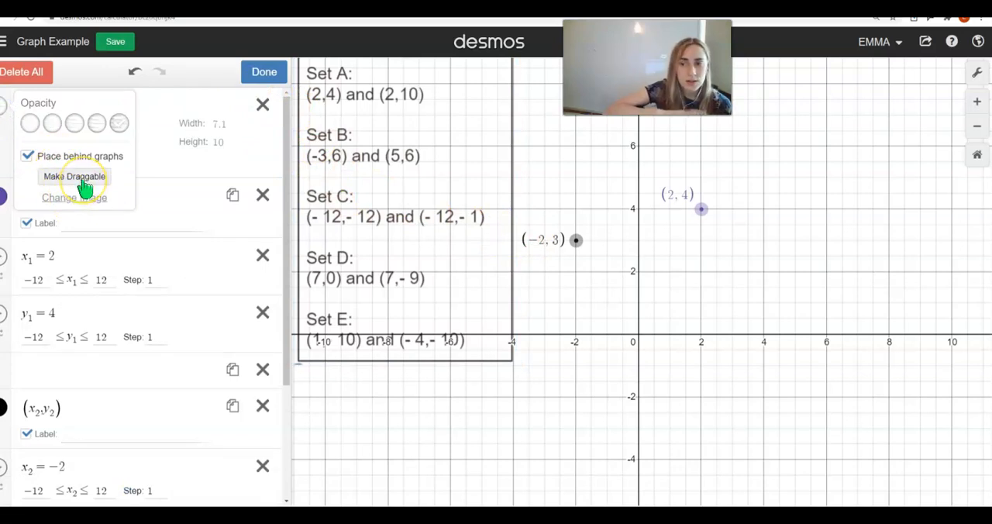
click(29, 158)
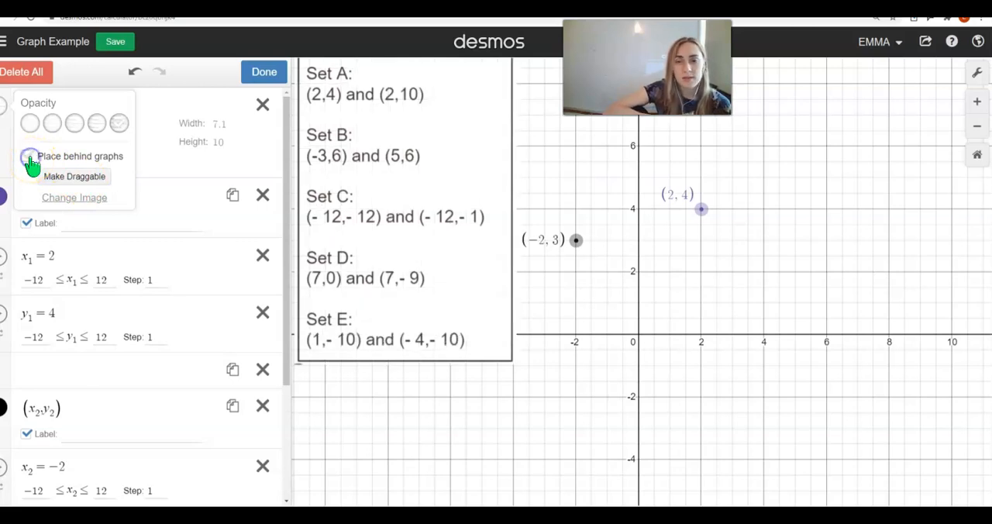
click(250, 152)
Step: Shrink the Capture.PNG image to about 4.055 by 5.704 and reposition it with its centre at about (-8.9, 5.75)
click(433, 237)
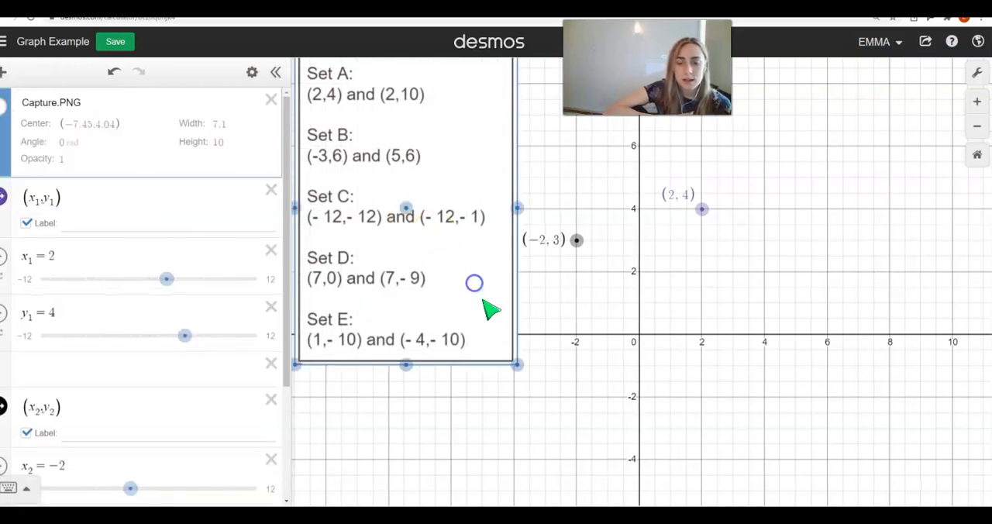
drag(514, 362, 468, 263)
drag(423, 237, 465, 250)
drag(448, 218, 377, 118)
drag(425, 183, 442, 208)
drag(379, 118, 402, 167)
click(581, 166)
Step: Move the purple point to (4, 5) and the black point to (-2, 5) on the graph
scroll(578, 170, up, 1)
scroll(578, 179, down, 1)
drag(594, 137, 583, 211)
drag(732, 304, 794, 279)
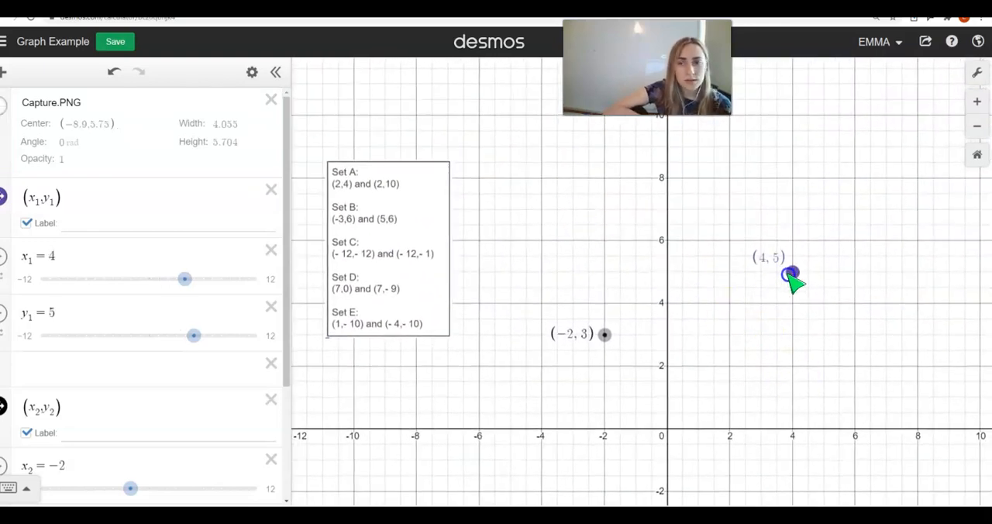
drag(604, 334, 611, 285)
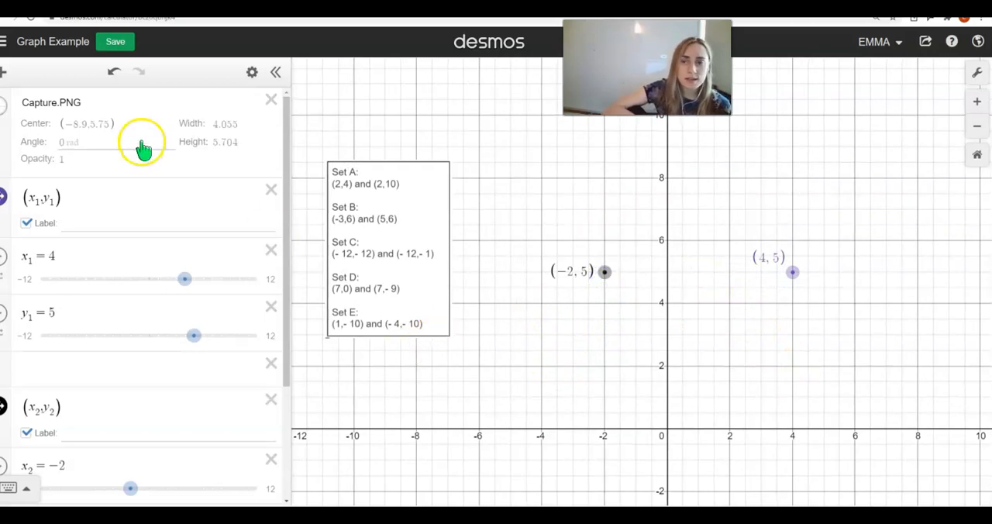
Step: Add a blank expression line above the Capture.PNG image in the expression list
click(5, 73)
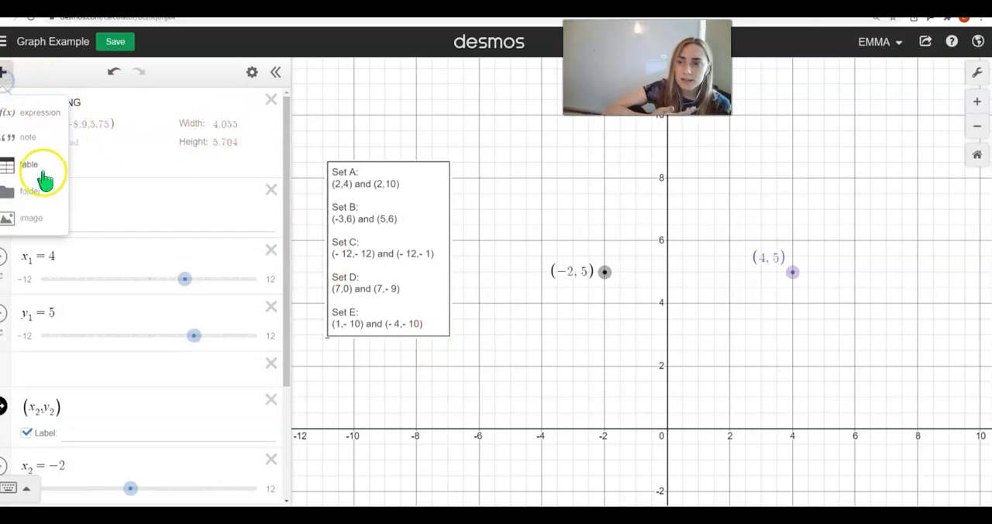
click(35, 113)
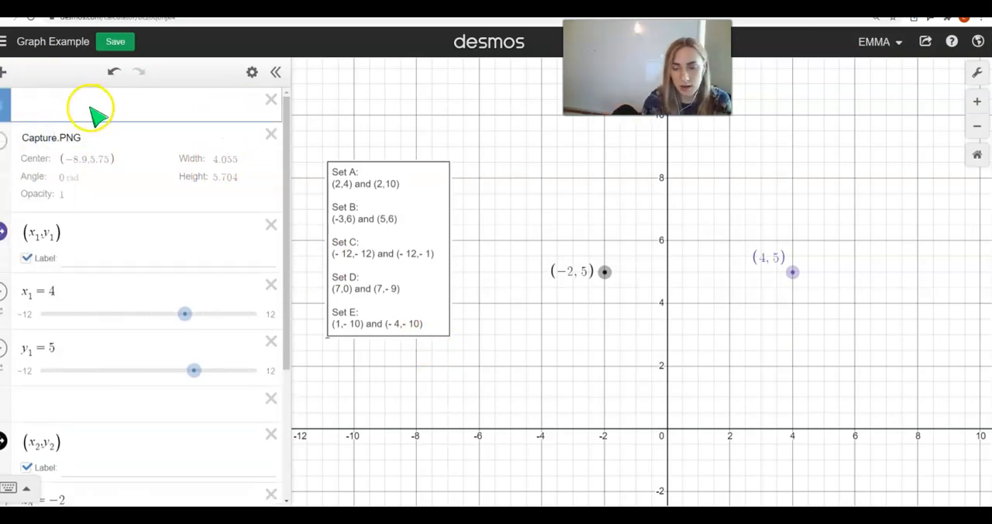